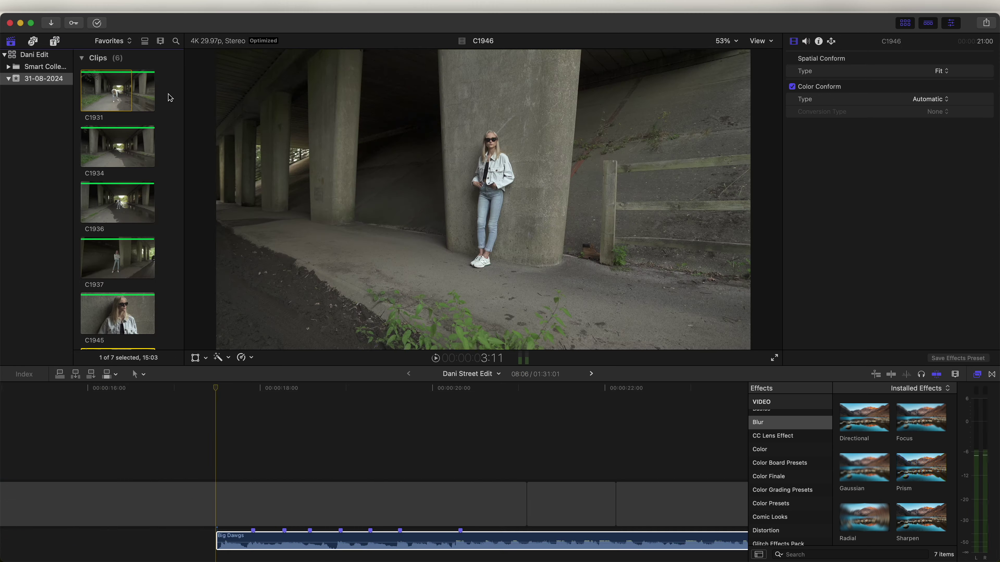
Step: Select the five underpass clips and review the Transcode Media options without transcoding
click(163, 102)
drag(172, 95, 125, 328)
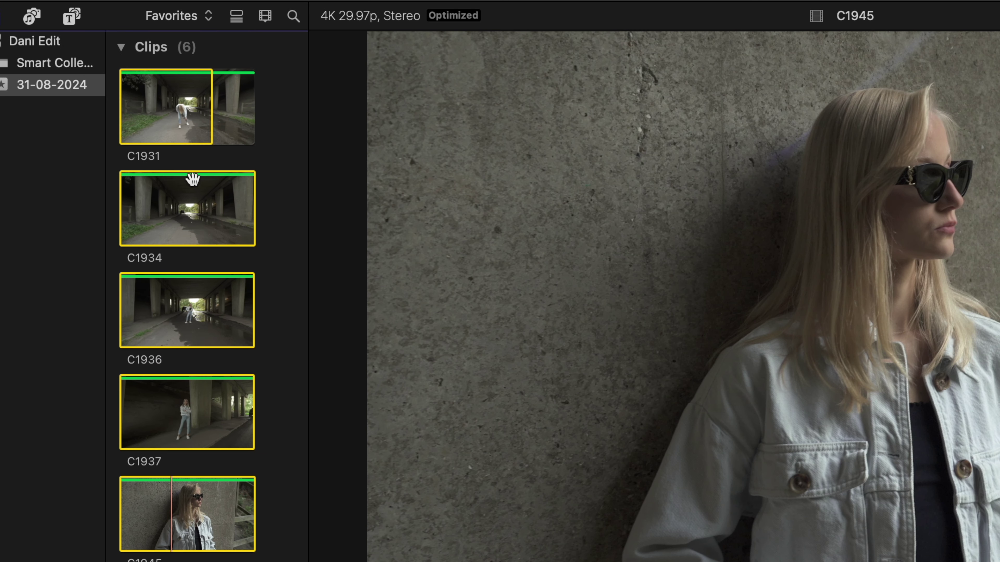
right_click(178, 223)
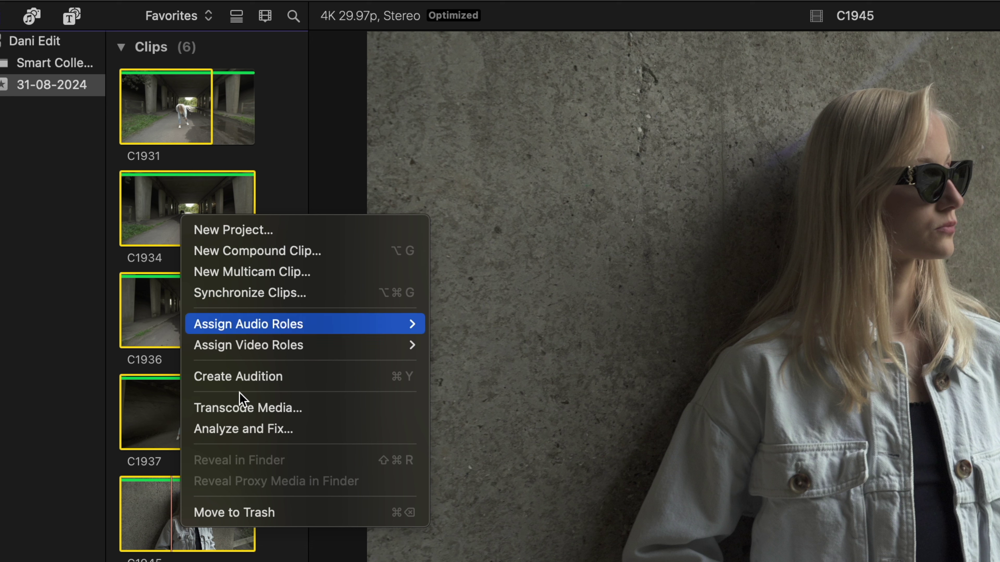
click(266, 409)
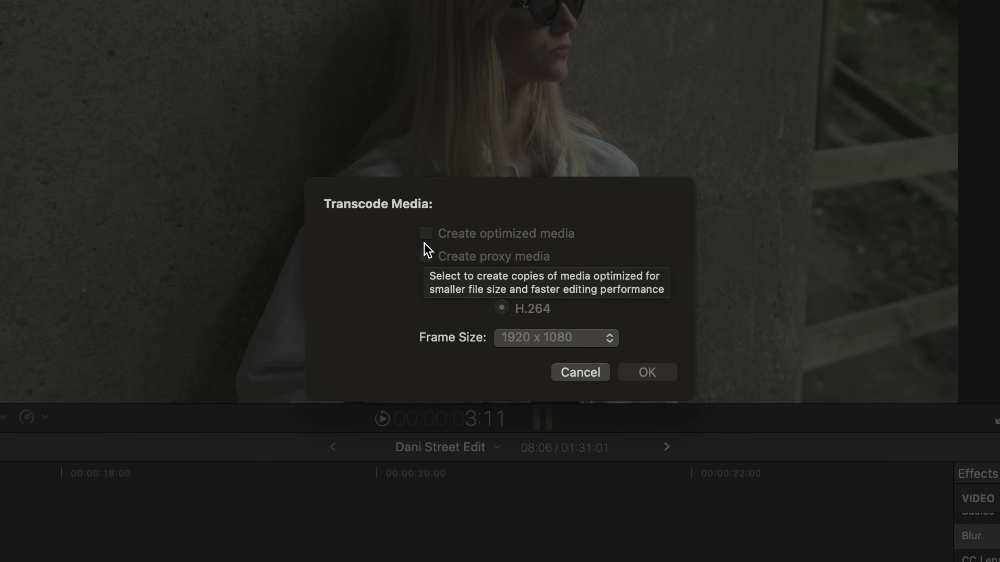
click(580, 372)
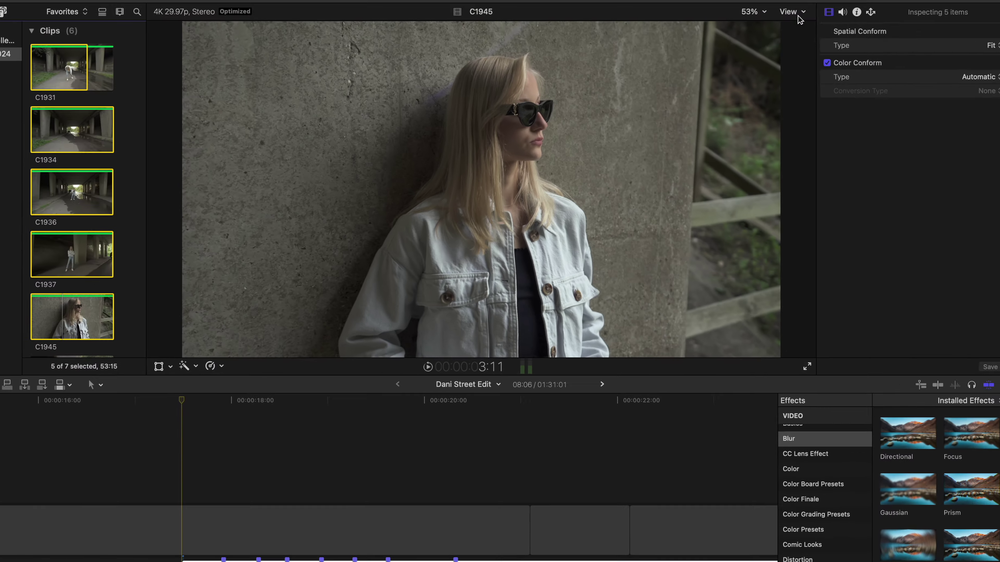
Step: Switch viewer playback to Proxy Only and clear the browser clip selection
click(757, 40)
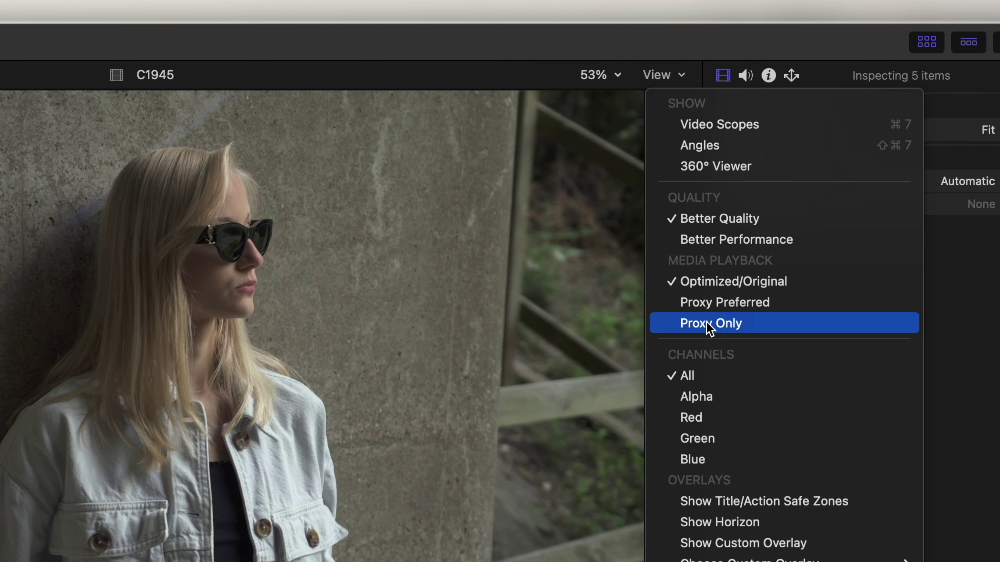
click(750, 330)
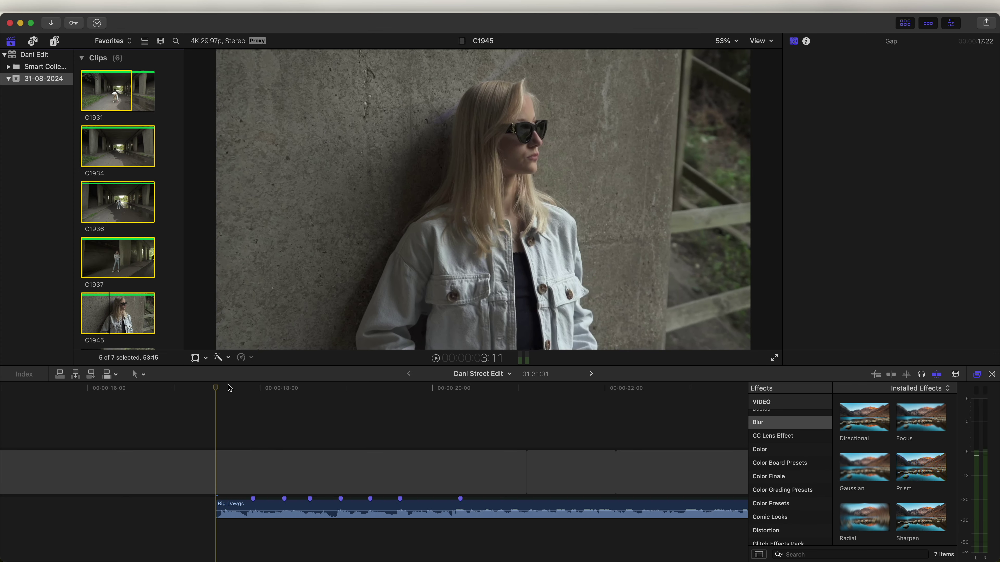
click(172, 152)
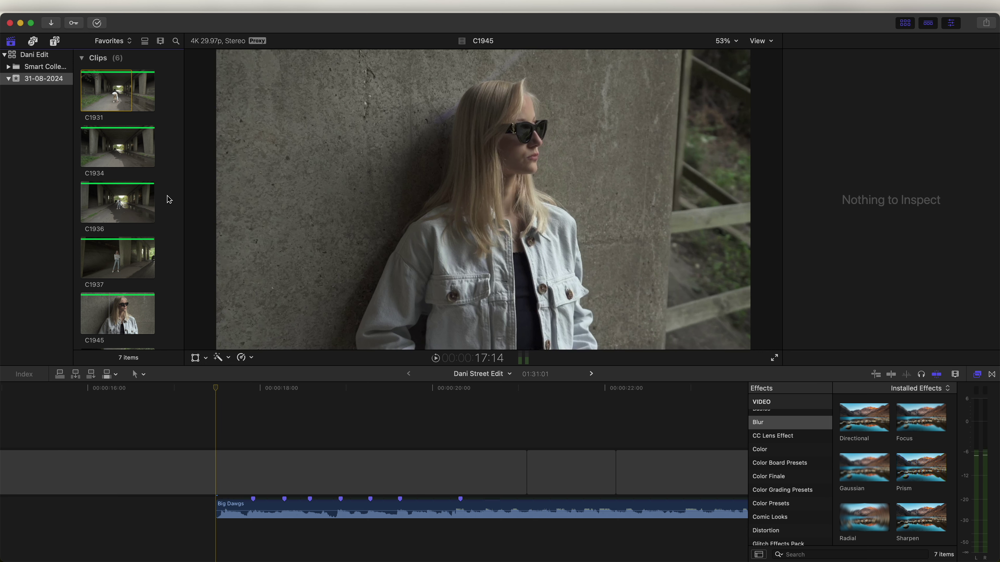
Step: Drag clip C1946 into the Dani Street Edit timeline at the playhead
scroll(168, 199, down, 3)
drag(118, 311, 213, 412)
scroll(270, 400, up, 2)
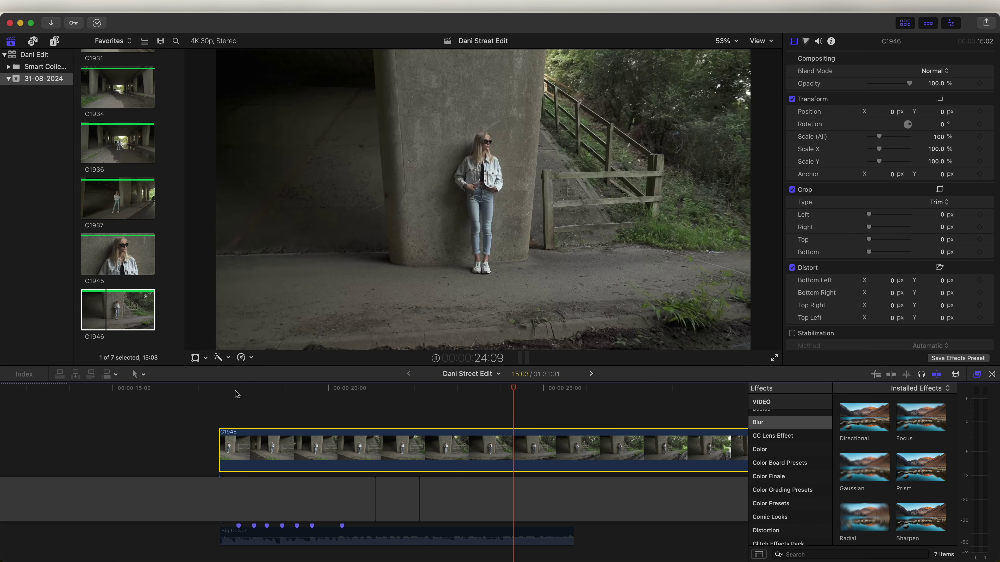
Step: Stop playback and move the playhead back to the previous marker
click(203, 388)
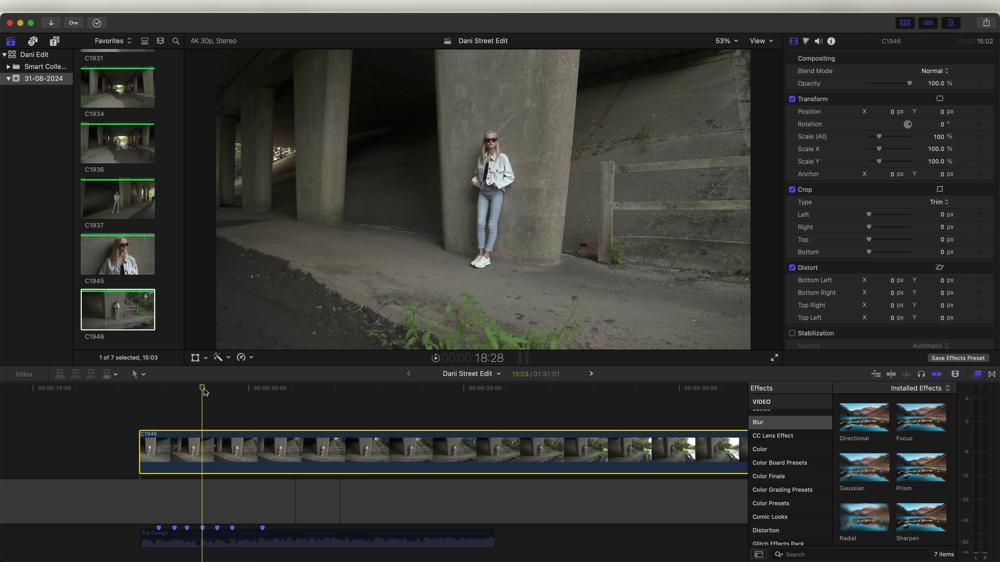
drag(204, 389, 191, 389)
scroll(189, 393, right, 1)
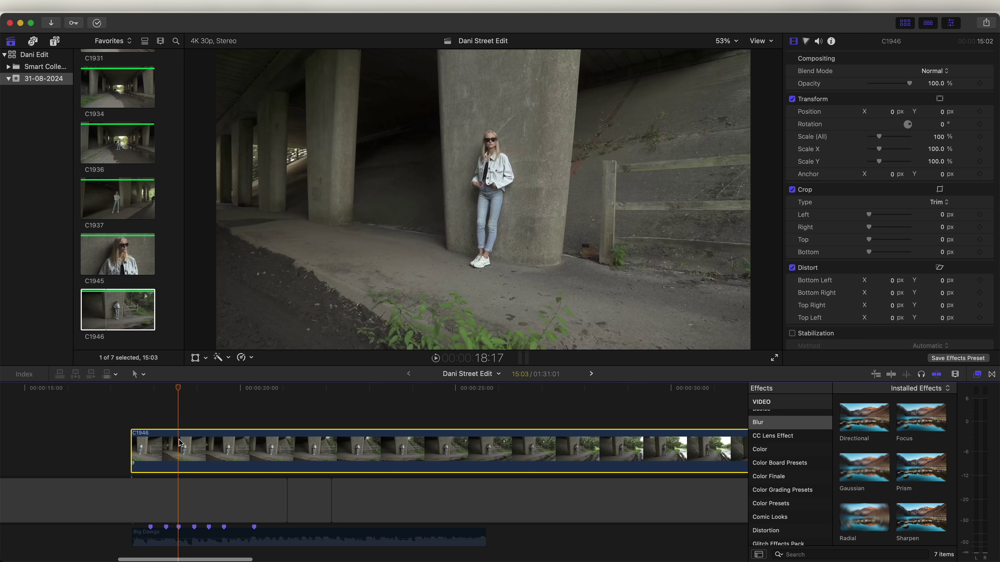
Step: Apply Automatic Speed to C1946 and set video quality to Better (Optical Flow)
click(241, 358)
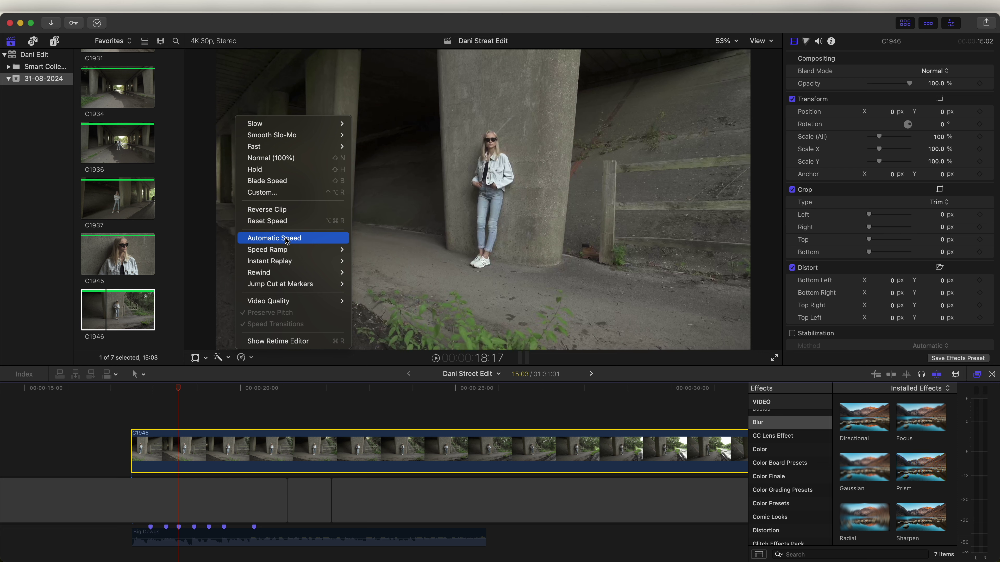
click(286, 239)
click(240, 358)
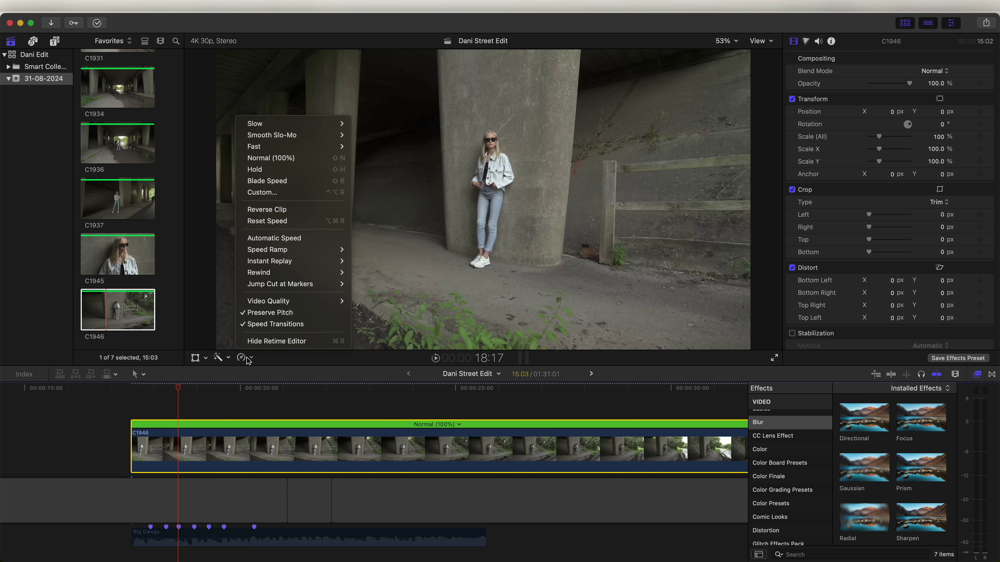
mouse_move(260, 303)
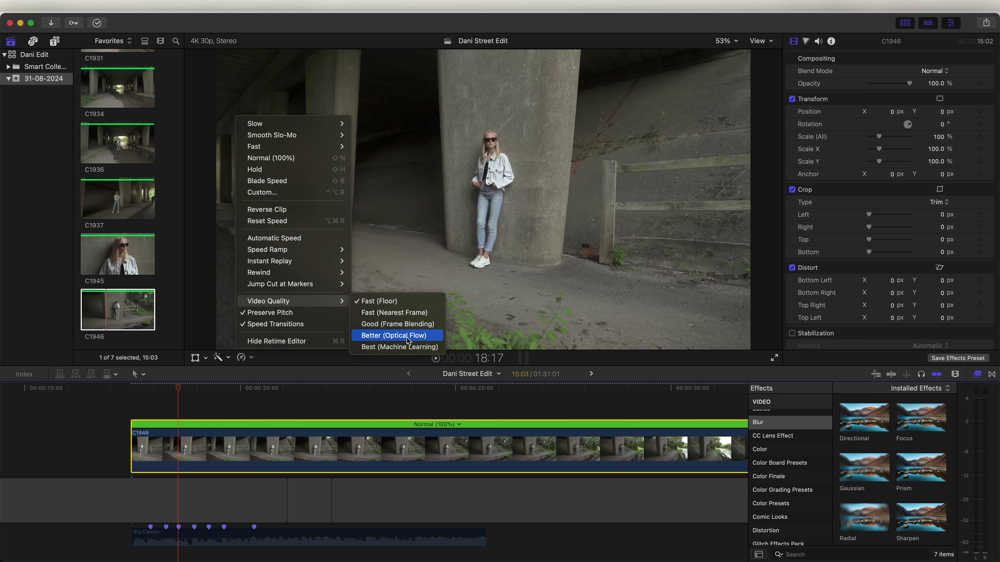
click(395, 335)
Step: Nudge the playhead later and reopen the effects browser, scrolling down its categories
click(187, 389)
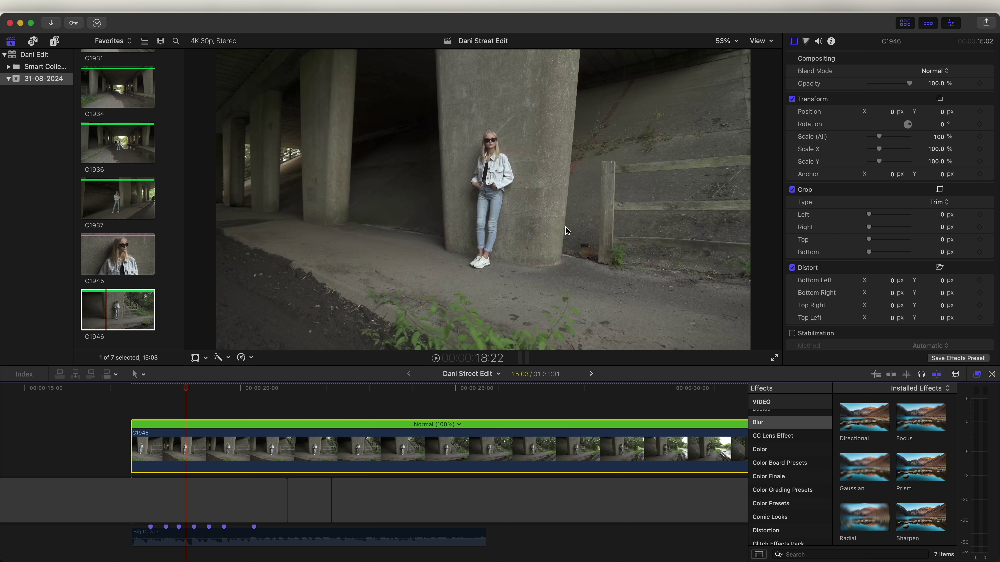
click(978, 375)
click(978, 375)
scroll(771, 460, down, 5)
scroll(770, 460, down, 2)
Step: Apply FCPX Stabilizer 2.0 (4K) to C1946, enable stabilizing, and move the tracking region to her chest
click(778, 477)
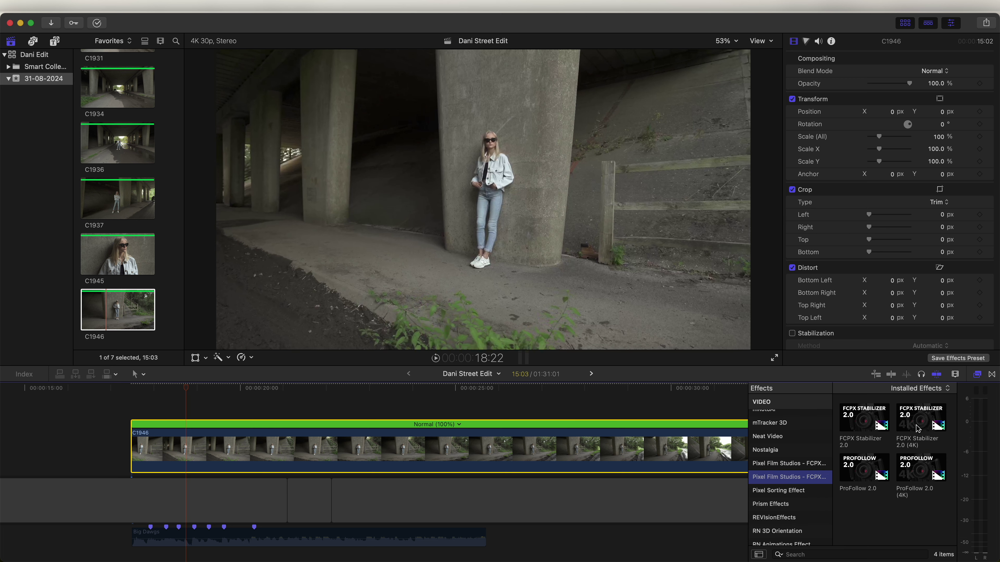
drag(917, 429, 199, 453)
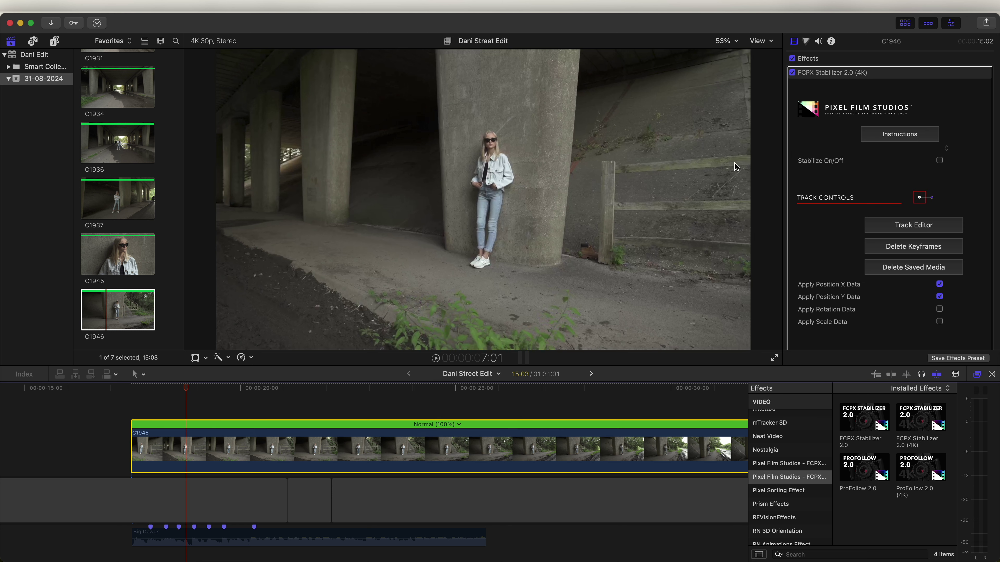
click(939, 160)
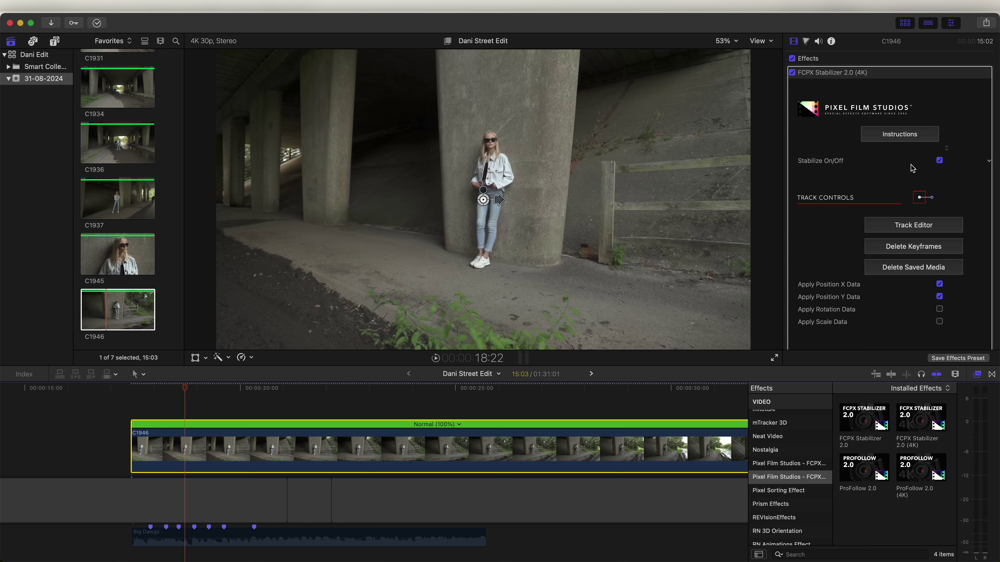
click(891, 228)
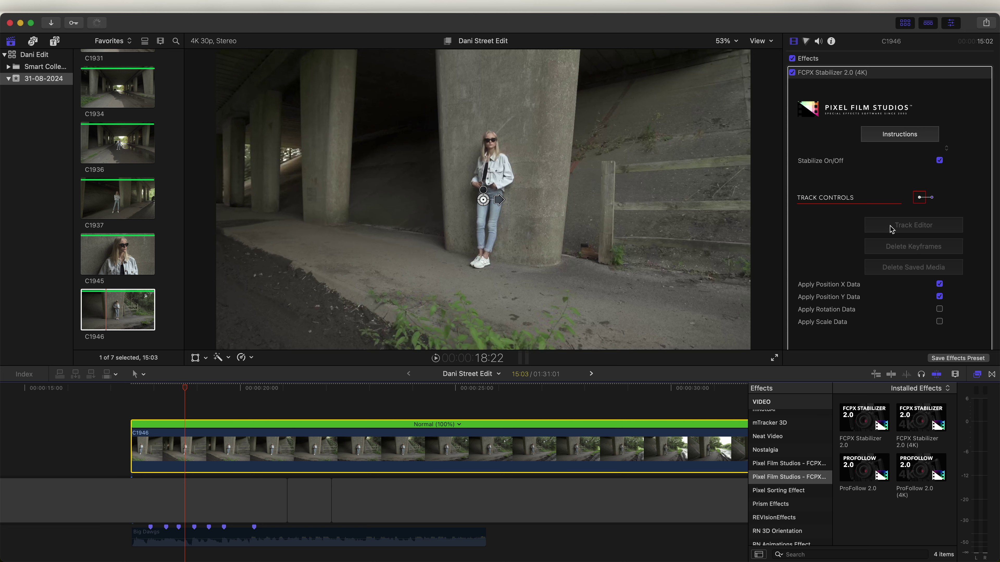
drag(297, 241, 299, 214)
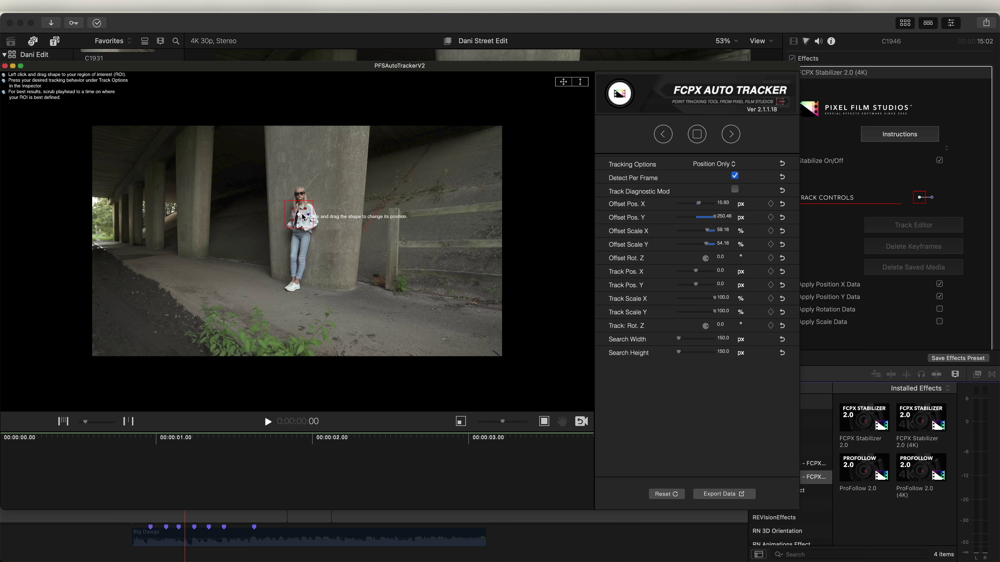
Step: Track the chest region forward, export the data to the stabilizer, and nudge the centre point left
click(731, 134)
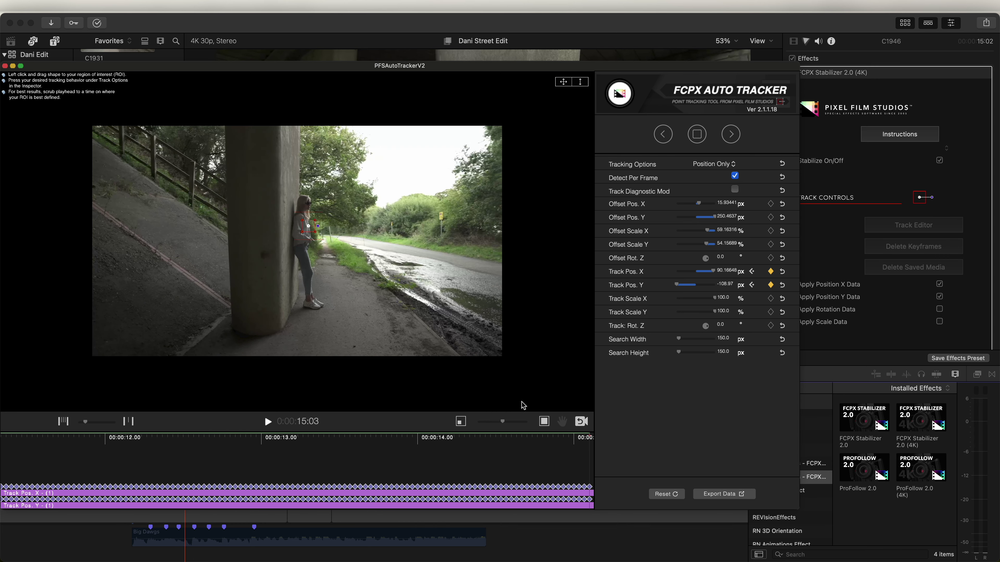
click(718, 495)
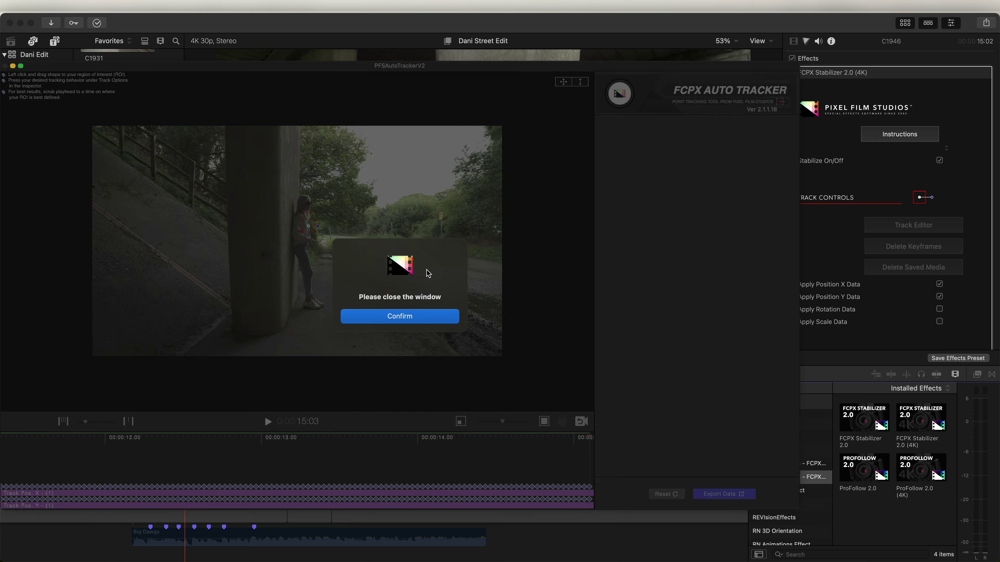
click(393, 315)
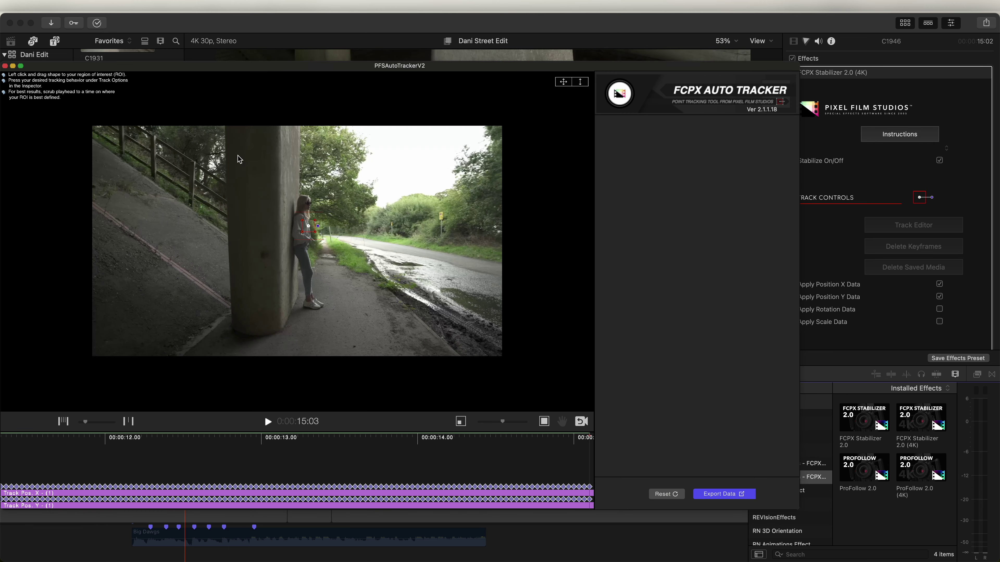
click(5, 66)
drag(488, 179, 481, 179)
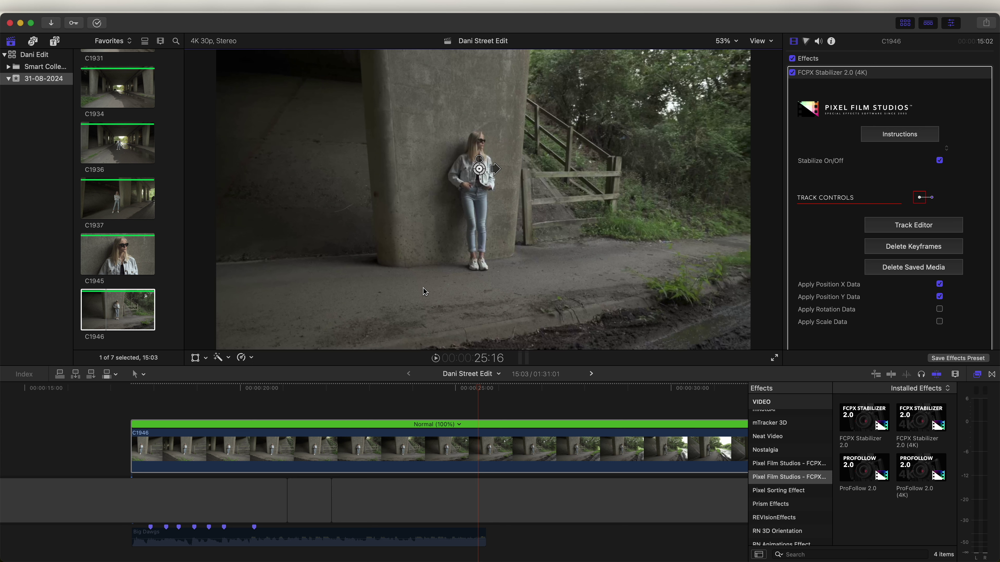
Step: Turn clip C1946 into the compound clip Dani Street Edit Clip
right_click(263, 448)
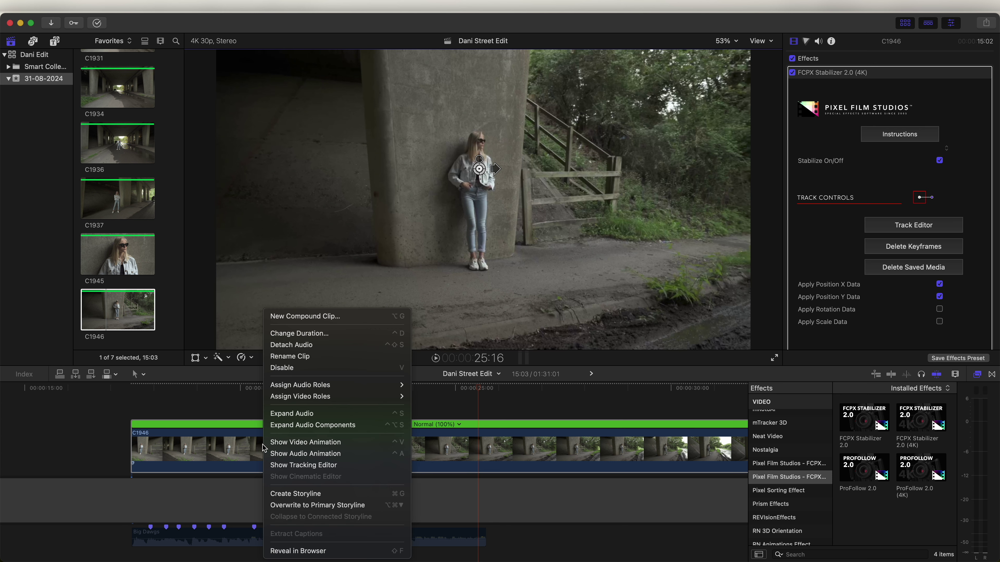
click(318, 318)
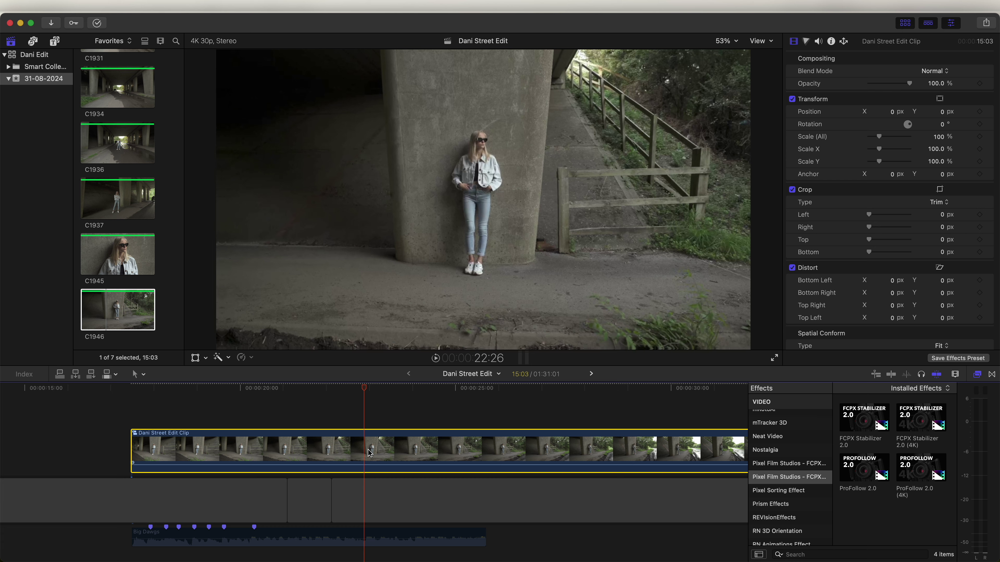
Step: Trim the clip's start later and its end to 04:17, then retime it to Fast (365%)
drag(133, 448, 168, 442)
click(180, 386)
drag(747, 448, 365, 447)
drag(330, 388, 356, 389)
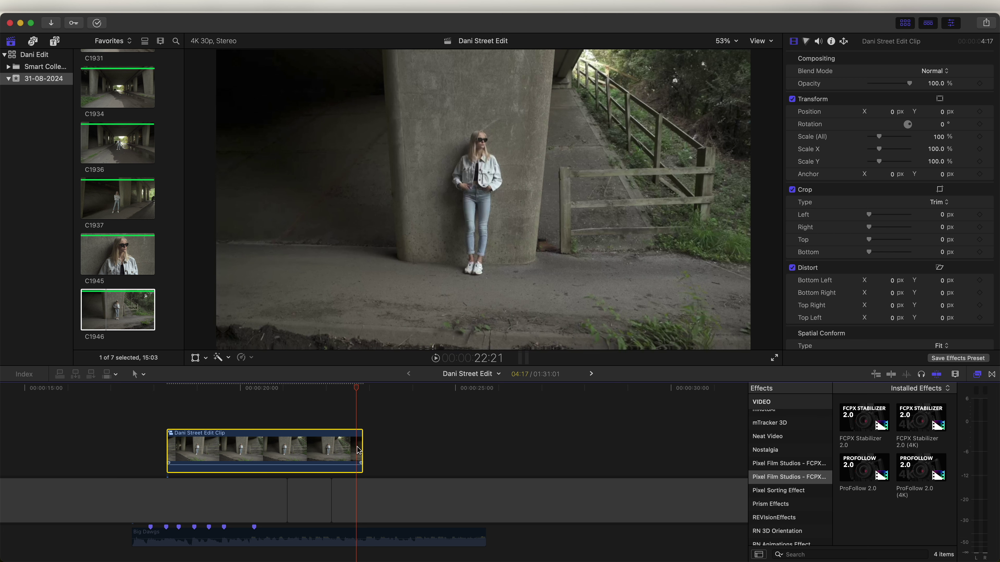
key(shift+b)
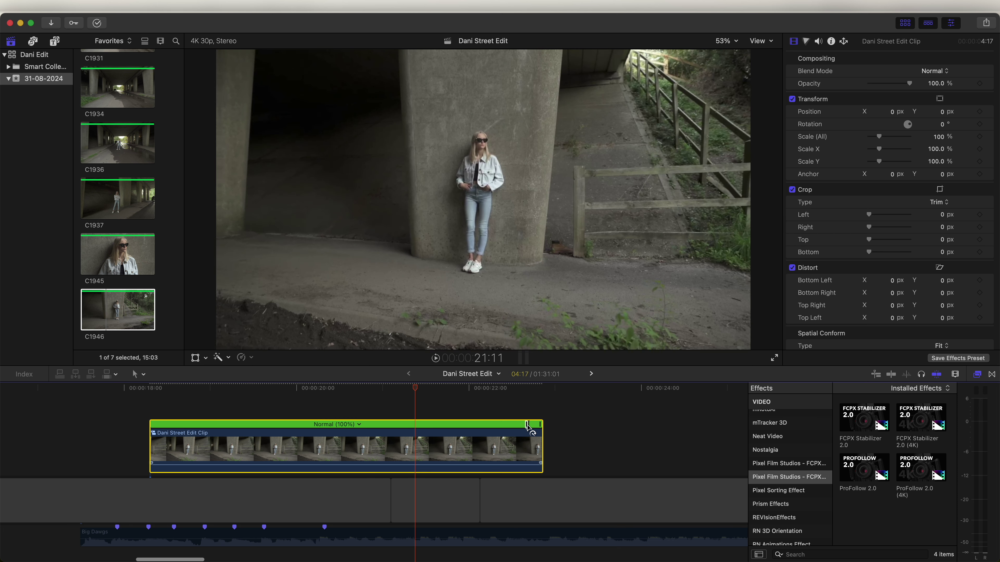
drag(528, 426, 140, 431)
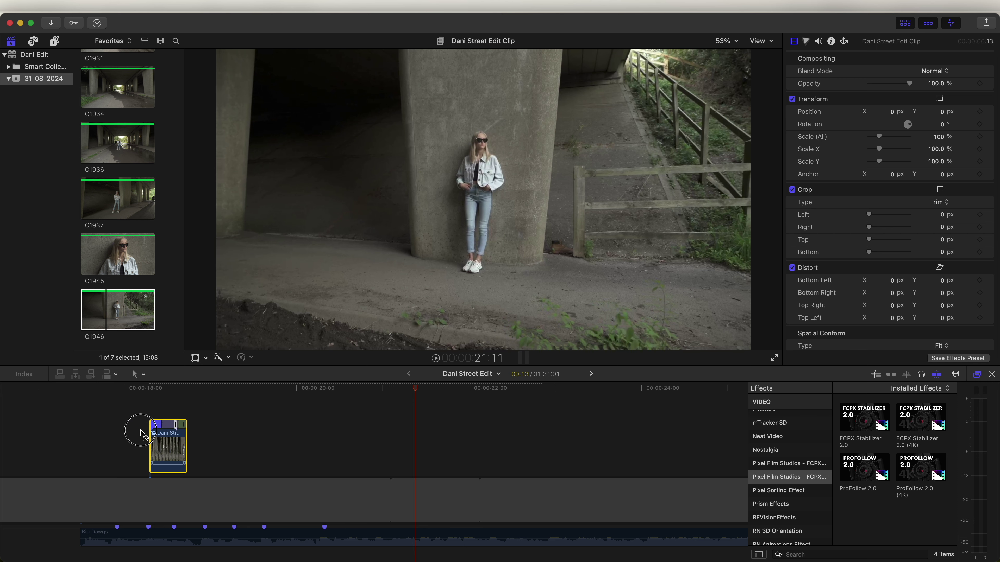
Step: Speed the short clip up further to thousands of percent and preview it from its start
click(265, 387)
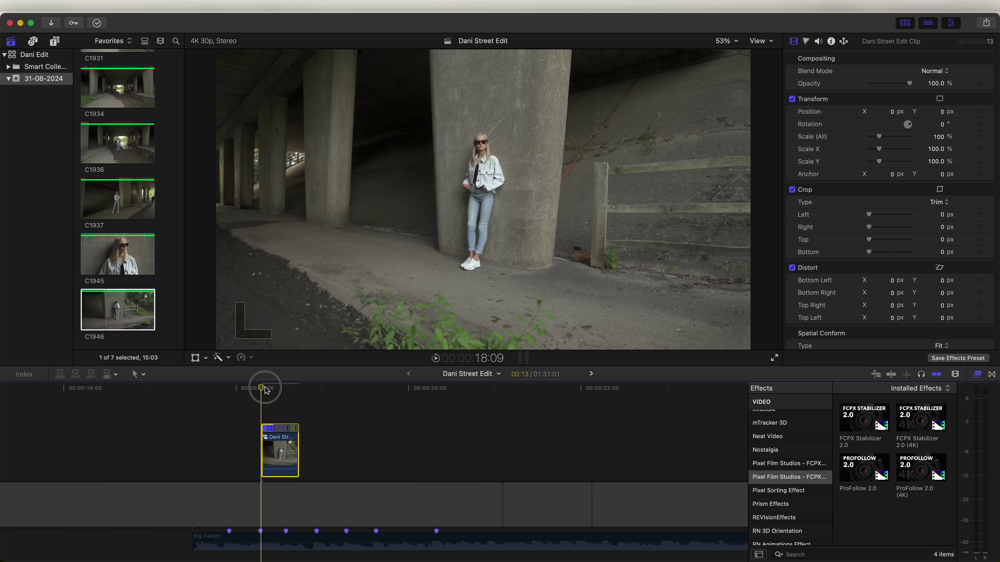
key(space)
drag(267, 387, 288, 389)
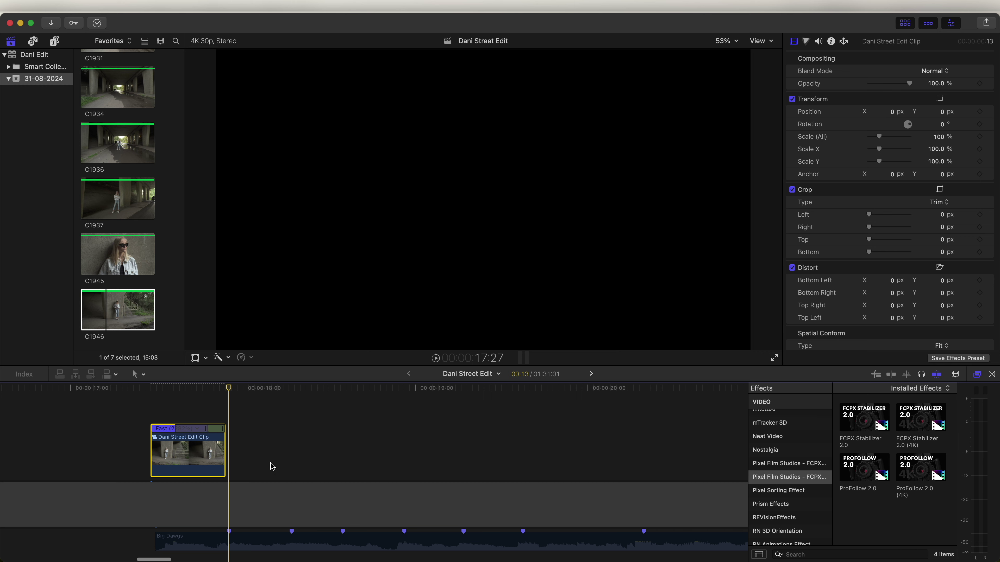
key(super+equal)
scroll(278, 511, down, 1)
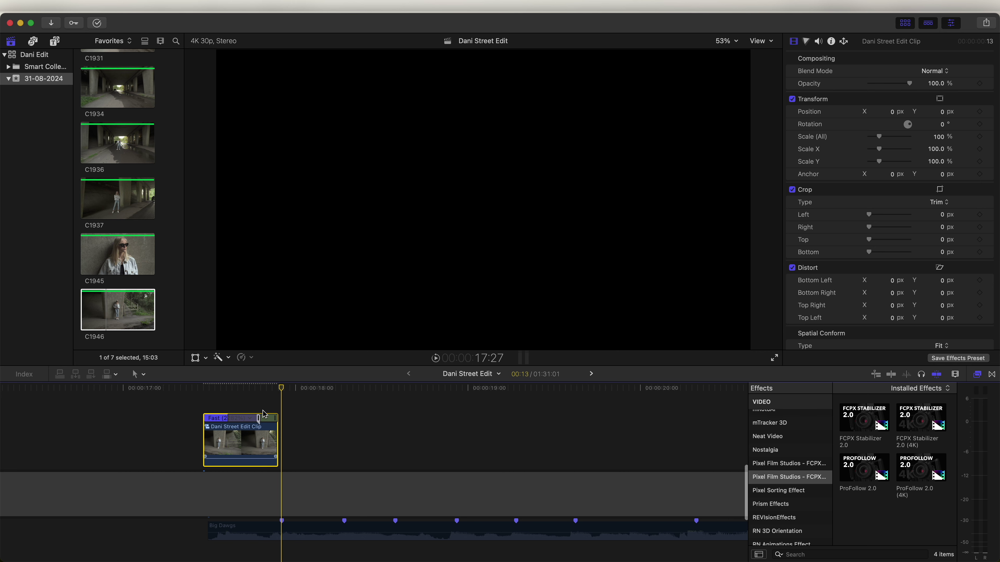
scroll(268, 407, up, 2)
drag(259, 436, 213, 441)
drag(216, 389, 209, 394)
mouse_move(209, 394)
mouse_down()
mouse_move(232, 394)
mouse_move(220, 394)
mouse_up()
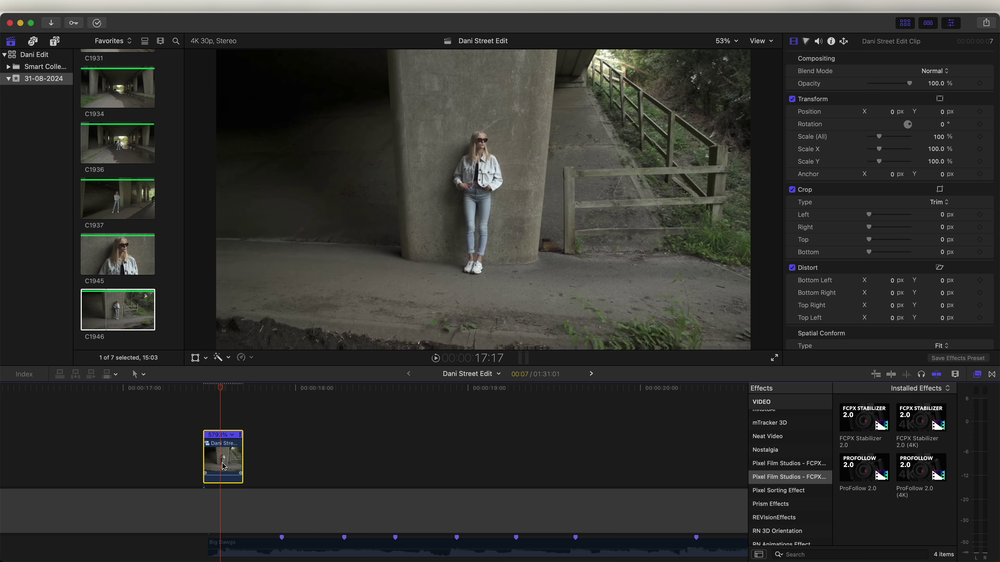
Step: Place a copy right after the clip and make it the compound clip Dani Street Edit Clip 1
drag(225, 465, 266, 448)
click(266, 396)
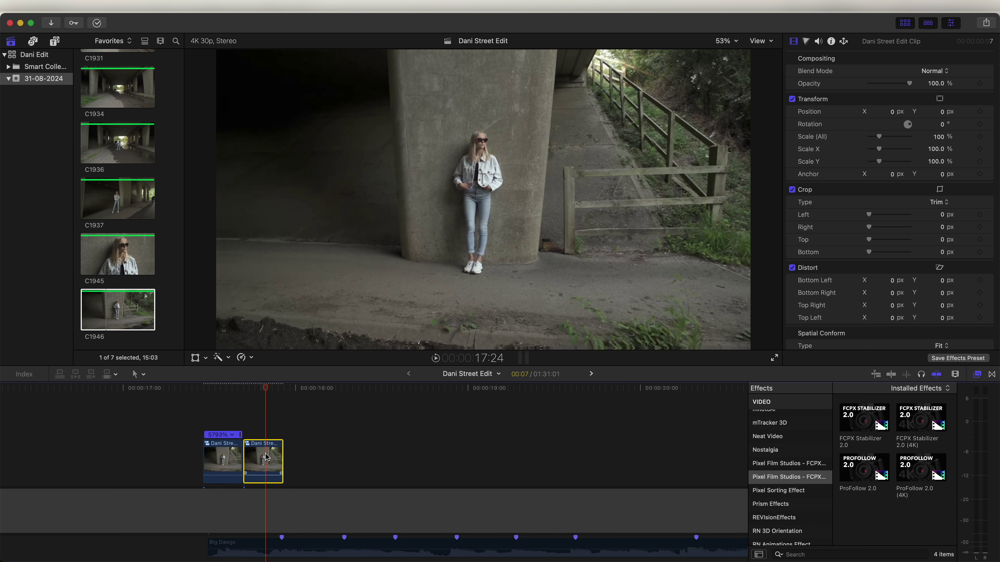
right_click(262, 461)
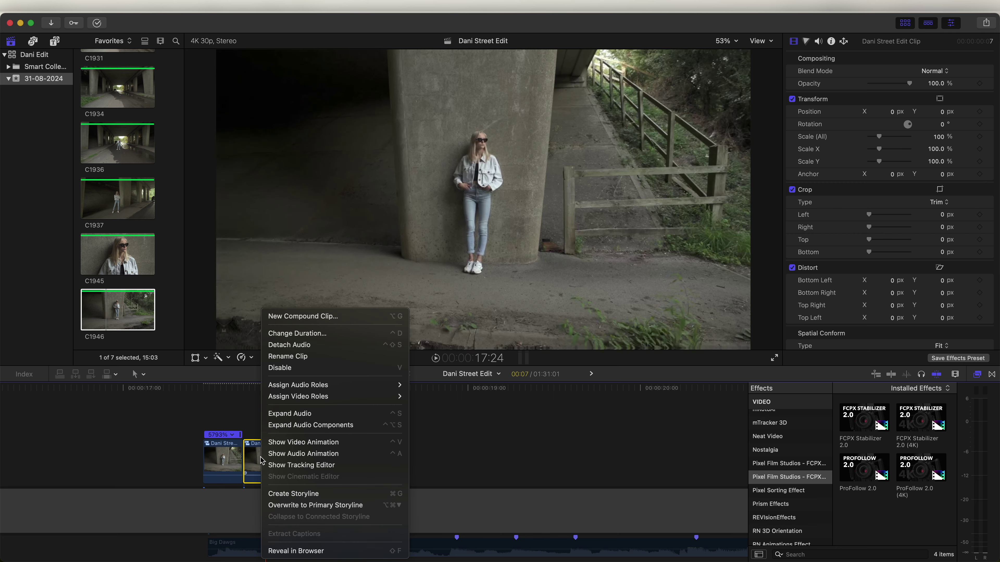
click(286, 316)
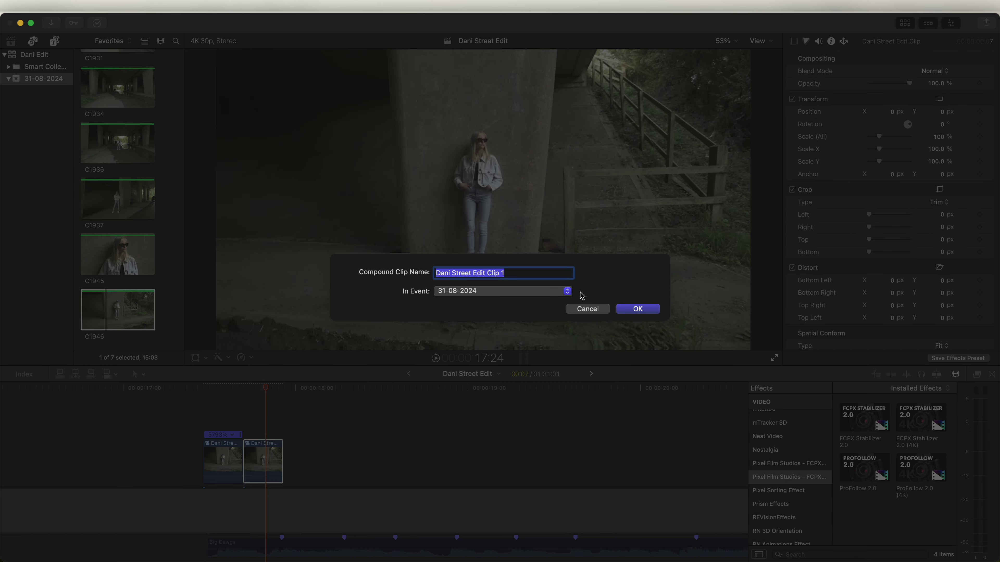
click(642, 312)
Step: Reverse the copy to -100% and play both clips back from 17:14
click(249, 358)
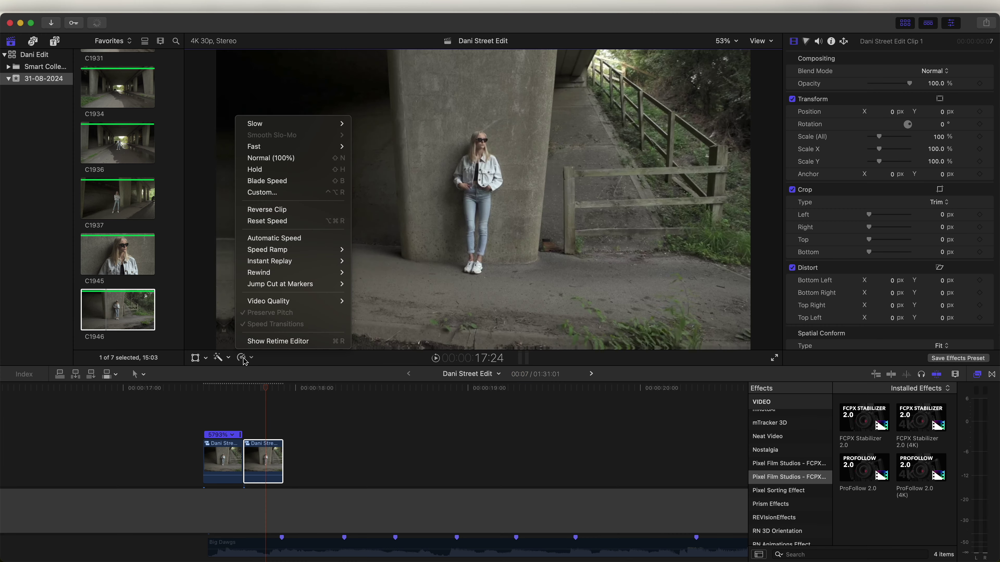
click(301, 213)
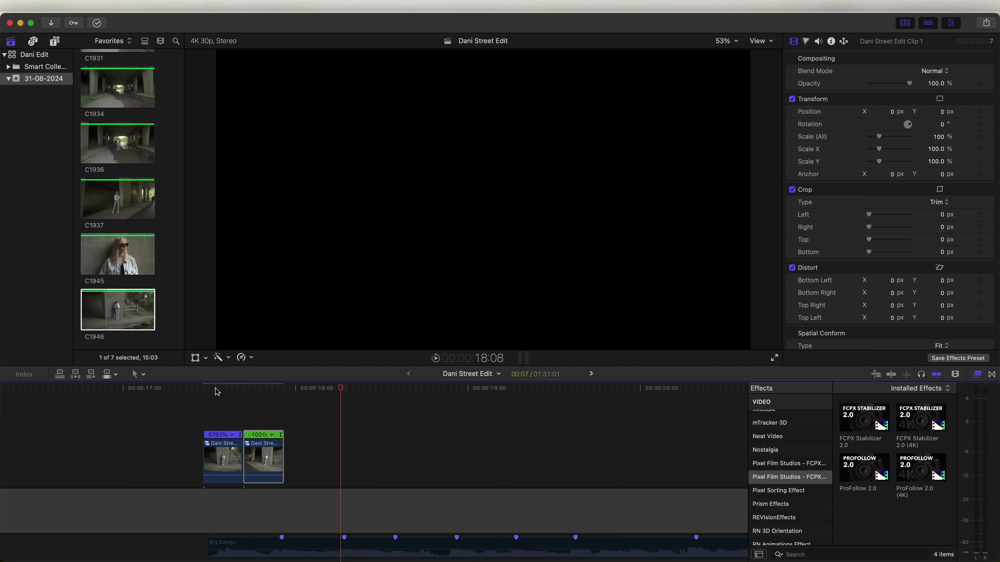
click(203, 390)
key(space)
scroll(50, 214, down, 1)
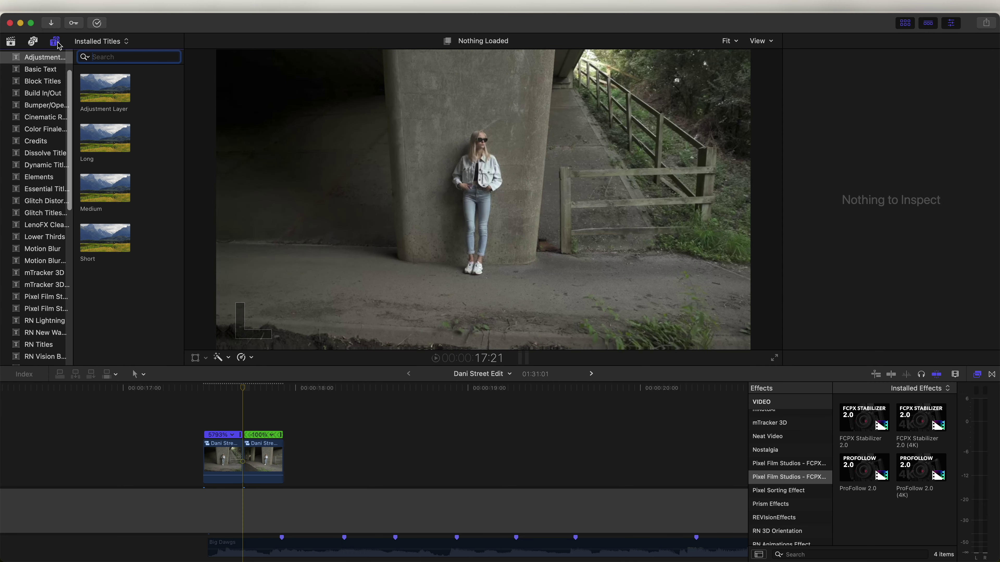
Step: Add Moderate Motion Blur 2 over the clips, trim it to the first clip, then delete it
click(54, 251)
drag(104, 88, 204, 419)
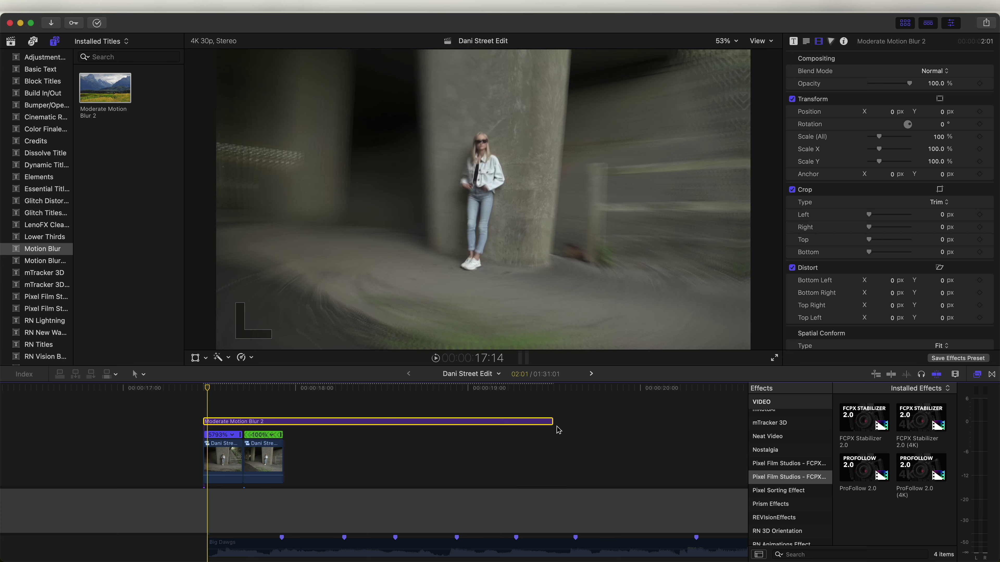
drag(550, 423, 242, 423)
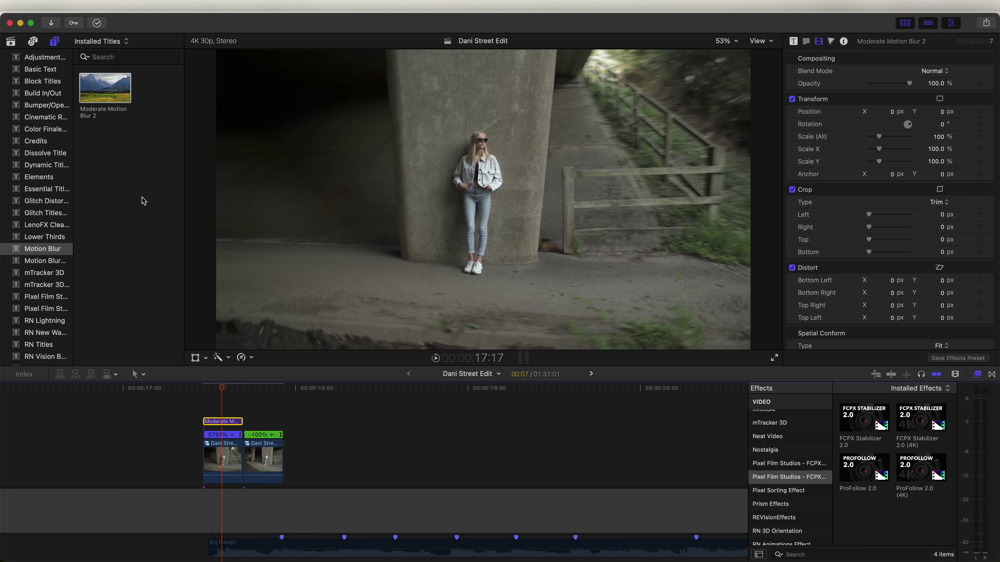
click(216, 388)
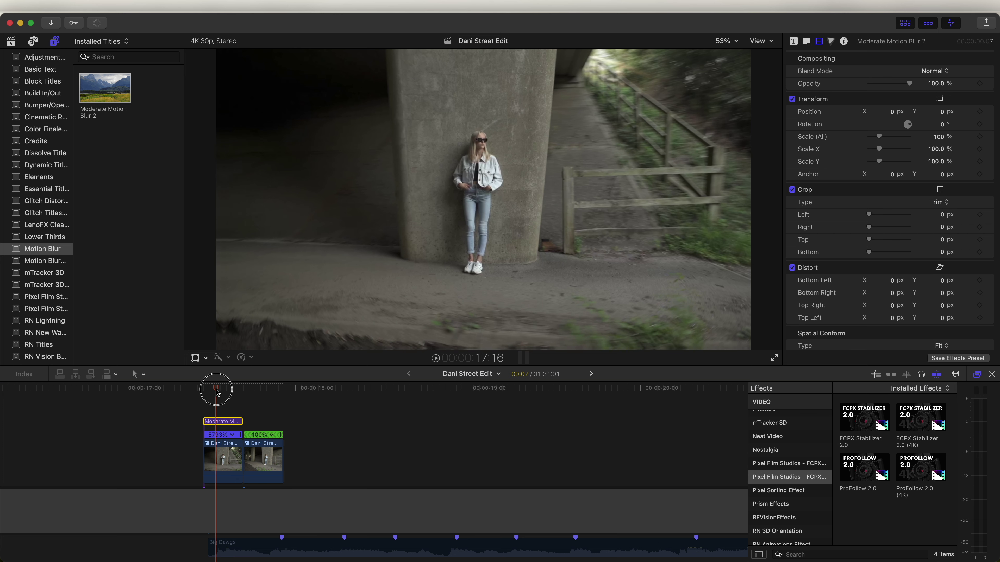
key(Delete)
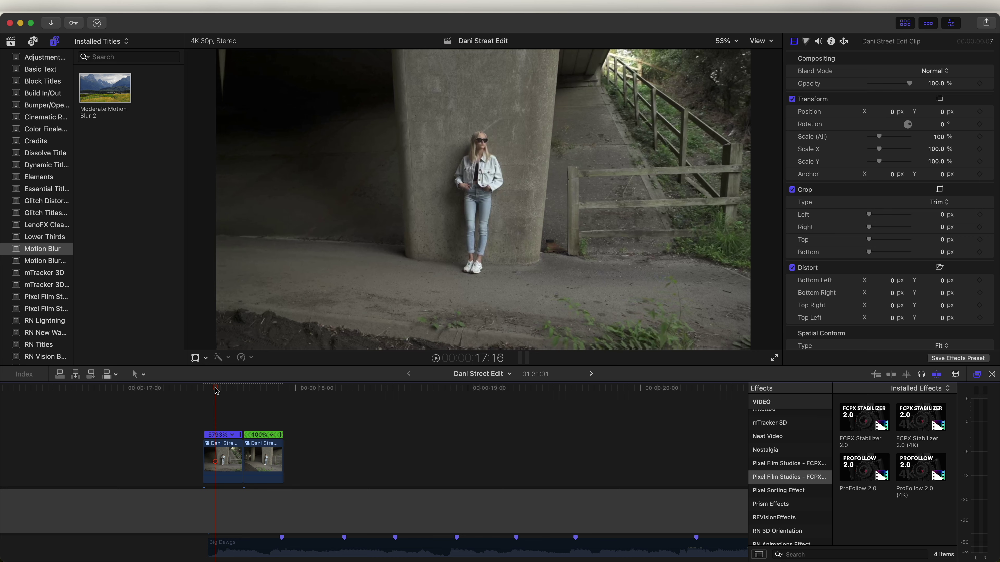
click(205, 390)
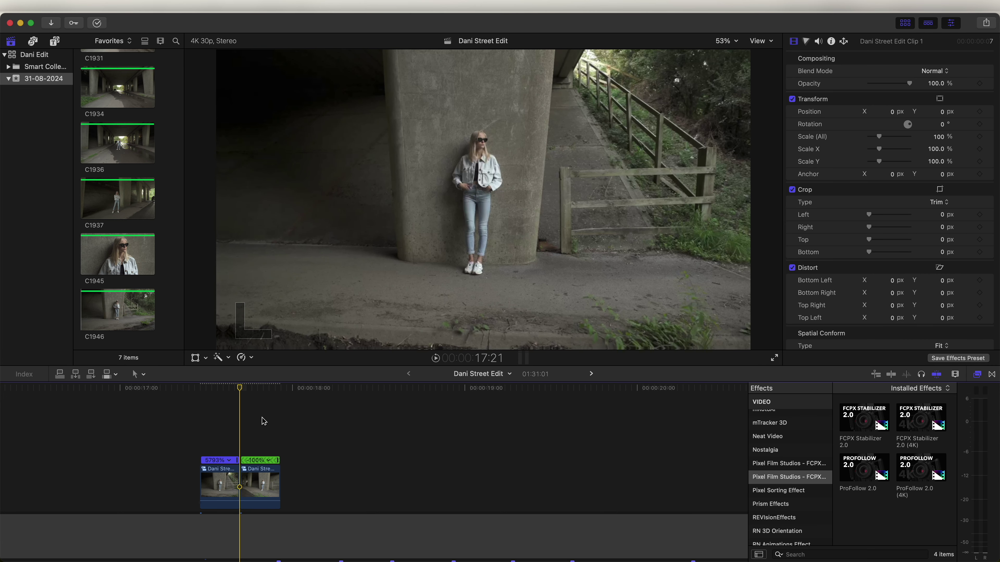
Step: Duplicate both clips onto a layer above and combine the copies into compound clip Dani Street Edit Clip 2
drag(308, 455, 190, 511)
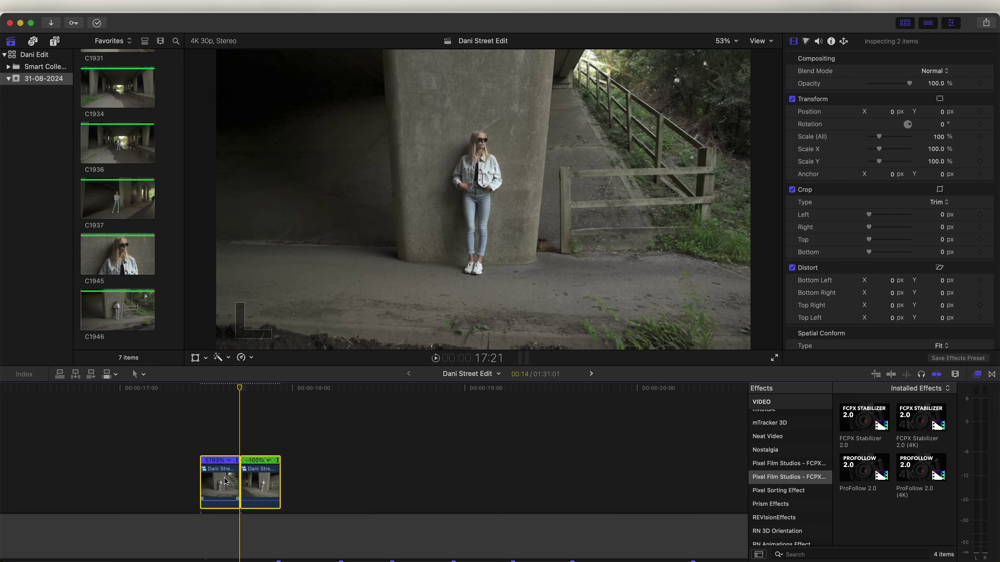
drag(224, 481, 230, 457)
drag(180, 432, 291, 438)
right_click(256, 433)
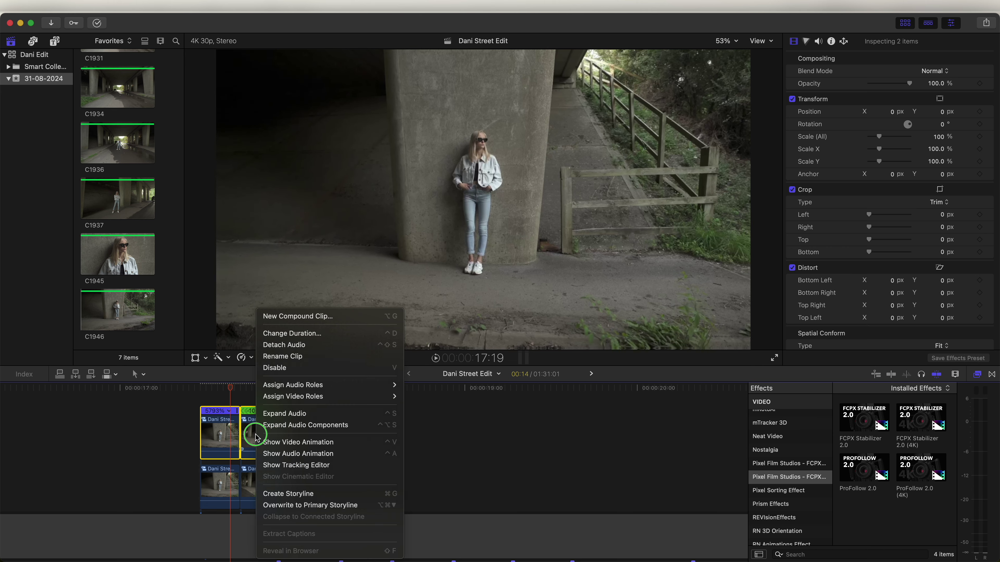
click(283, 317)
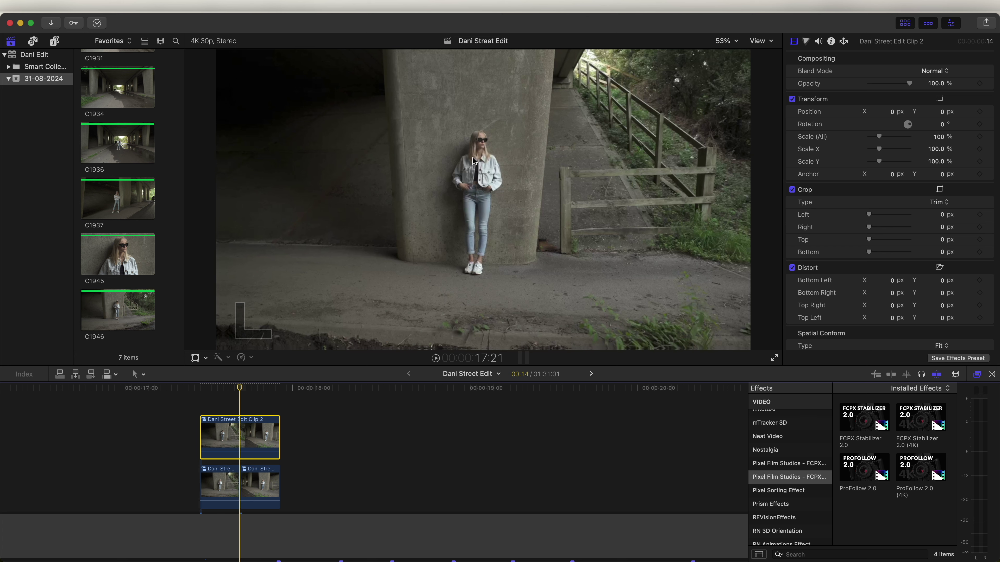
Step: Apply mRotoAI to the compound clip, paint a mask over the woman, and track it both ways
scroll(775, 462, up, 3)
click(773, 458)
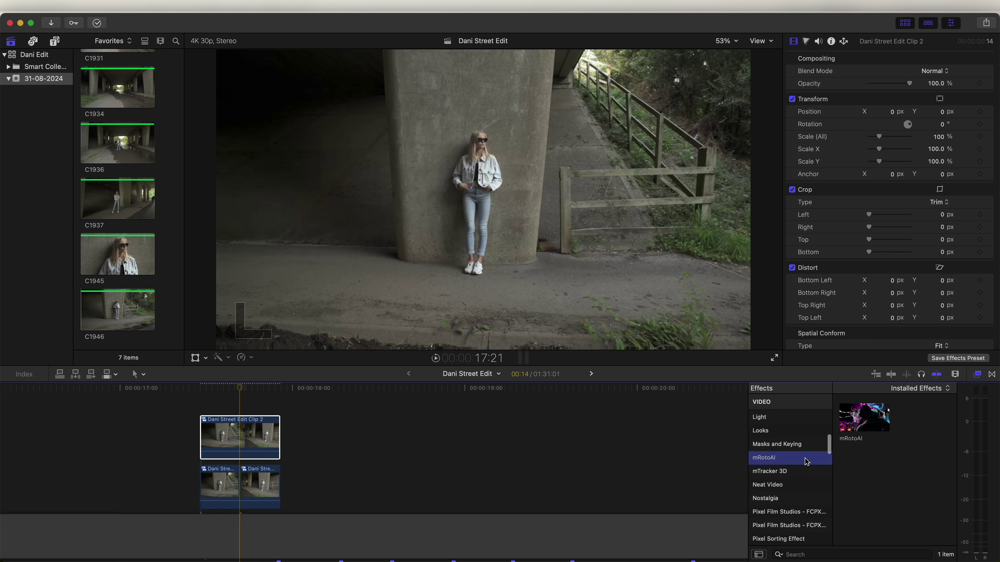
mouse_move(841, 436)
mouse_down()
mouse_move(850, 410)
mouse_move(712, 350)
mouse_move(240, 435)
mouse_move(242, 444)
mouse_up()
mouse_move(480, 138)
mouse_down()
mouse_move(465, 169)
mouse_move(467, 221)
mouse_up()
drag(468, 222, 467, 227)
drag(487, 160, 483, 221)
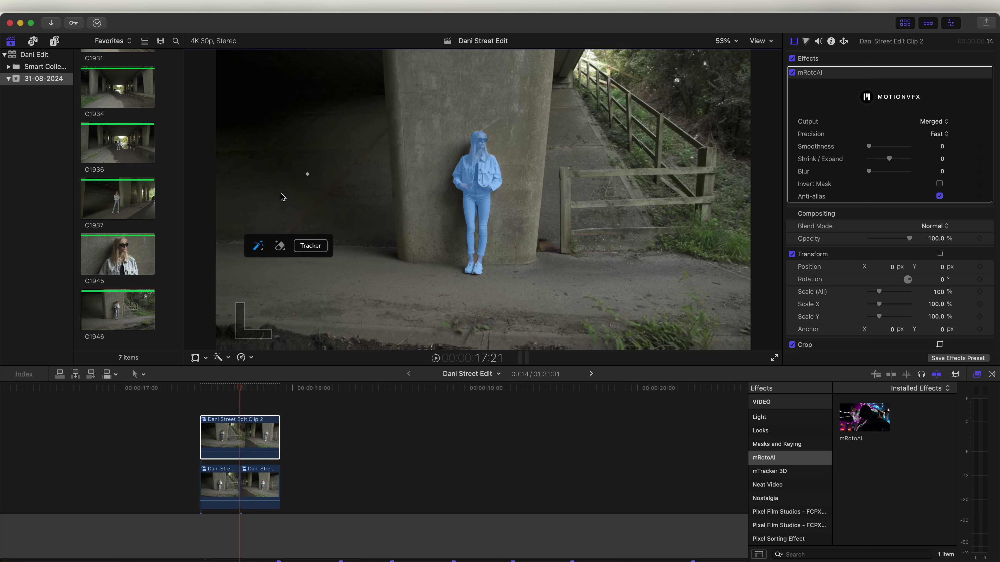
click(310, 247)
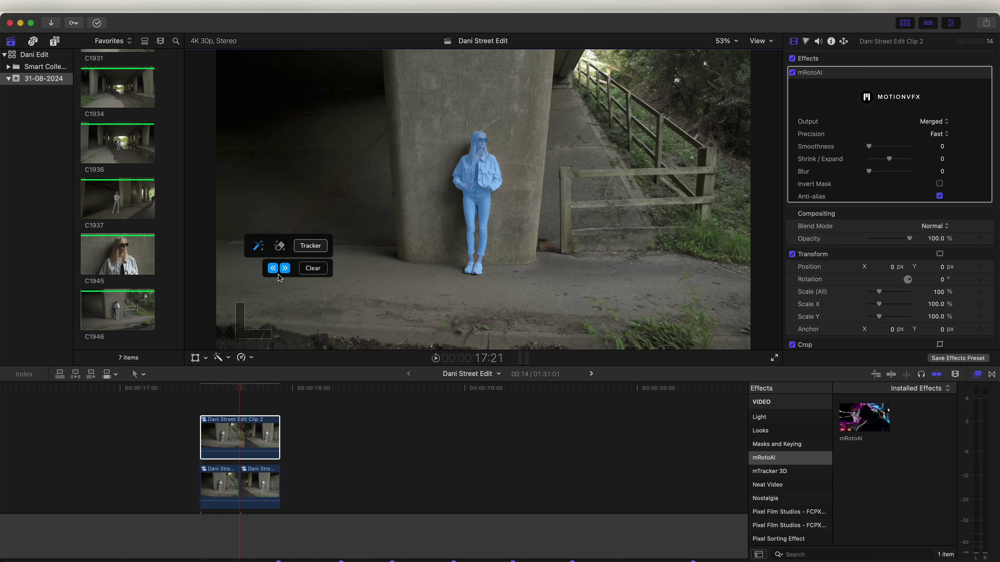
click(277, 271)
click(286, 270)
Step: Set the mRotoAI output to Masked Video and disable the two lower clips to check the cut-out
click(932, 123)
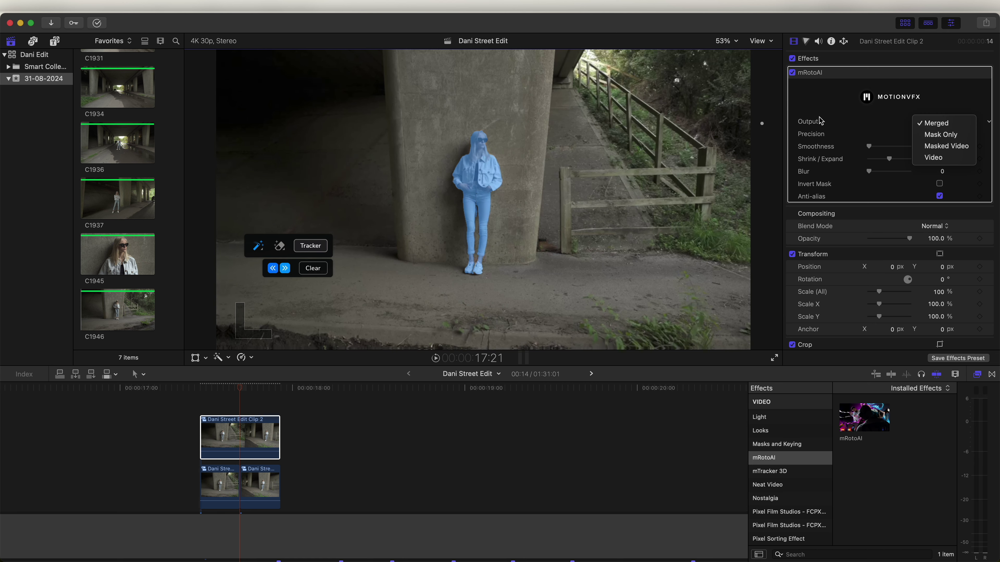
click(939, 149)
drag(298, 497, 197, 479)
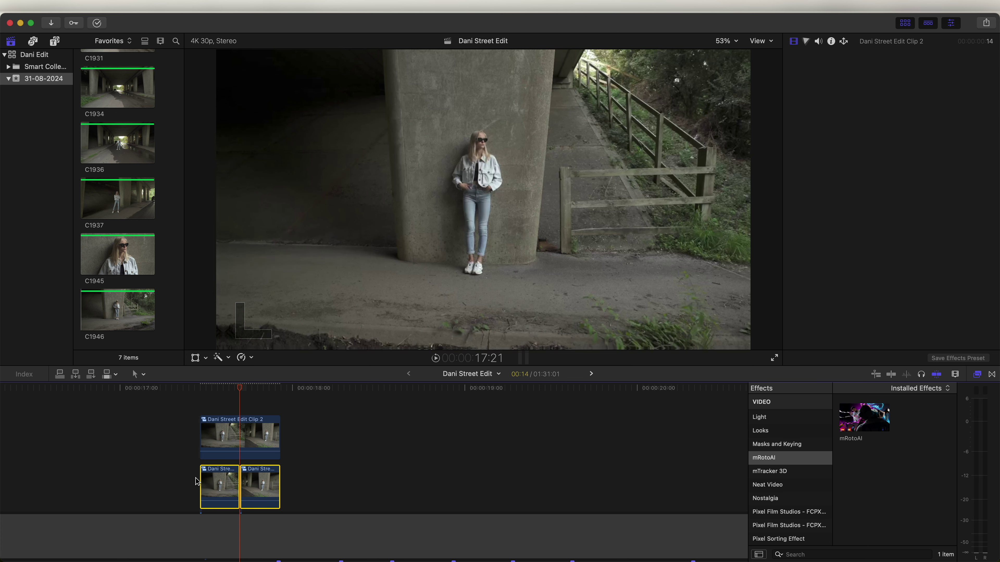
key(v)
mouse_move(239, 391)
mouse_down()
mouse_move(200, 391)
mouse_move(274, 394)
mouse_move(232, 399)
mouse_up()
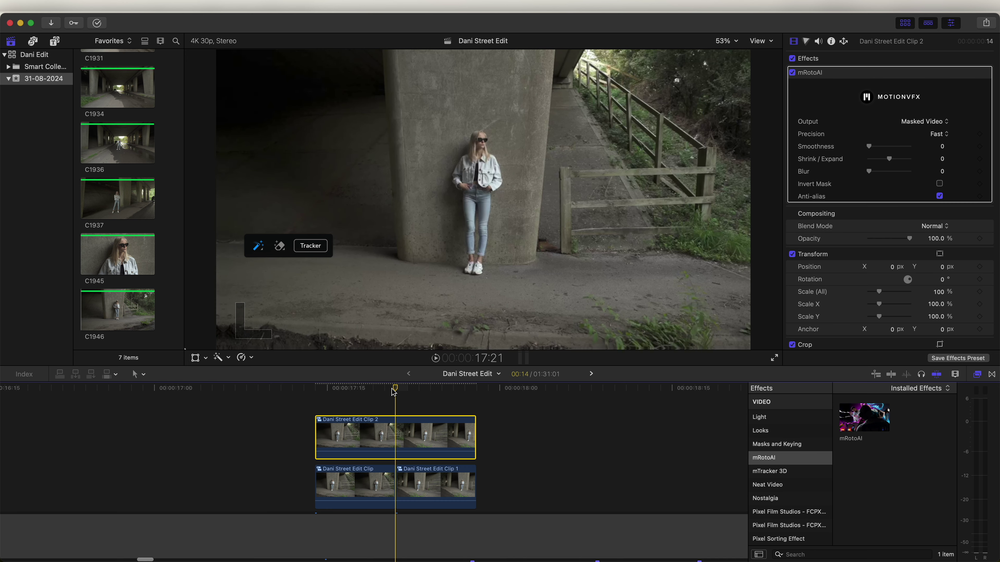
Step: Apply the RN Offset Slide Left effect to Dani Street Edit Clip 2 and preview it
scroll(771, 469, down, 15)
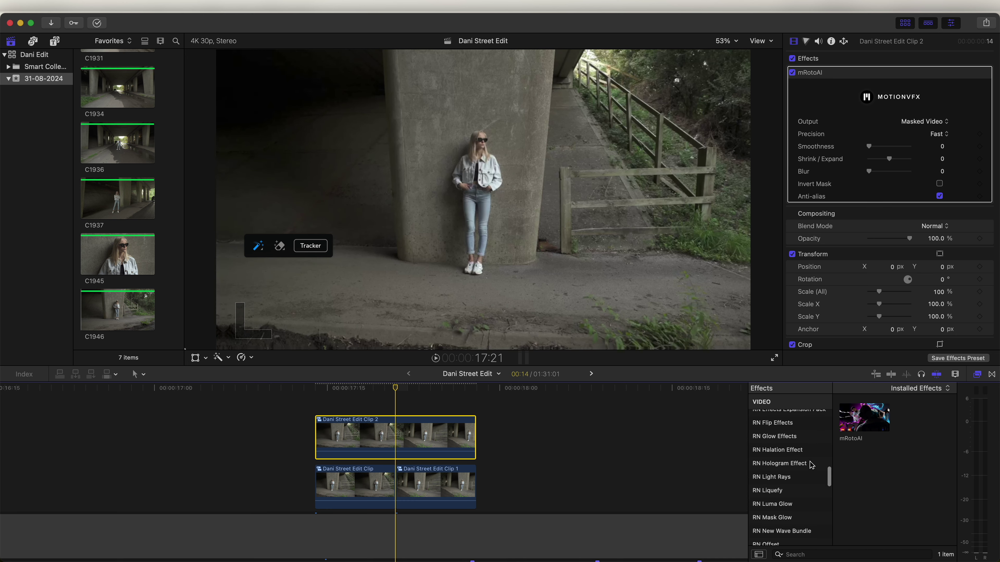
click(772, 499)
drag(922, 422, 389, 433)
drag(339, 392, 430, 402)
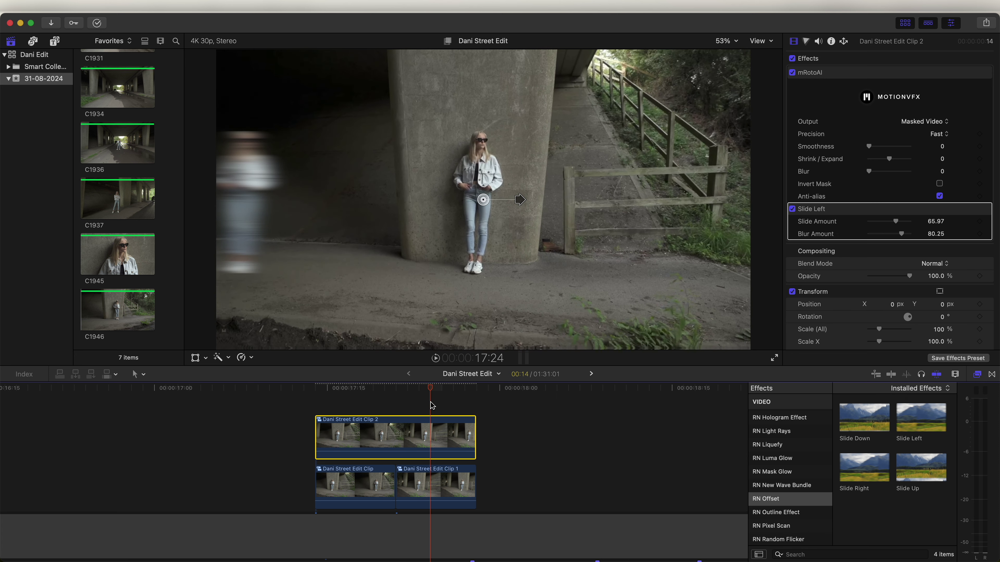
Step: Duplicate Clip 2 onto a lane above, remove Slide Left from one copy, and play back
alt+drag(393, 443, 317, 393)
click(815, 212)
key(Delete)
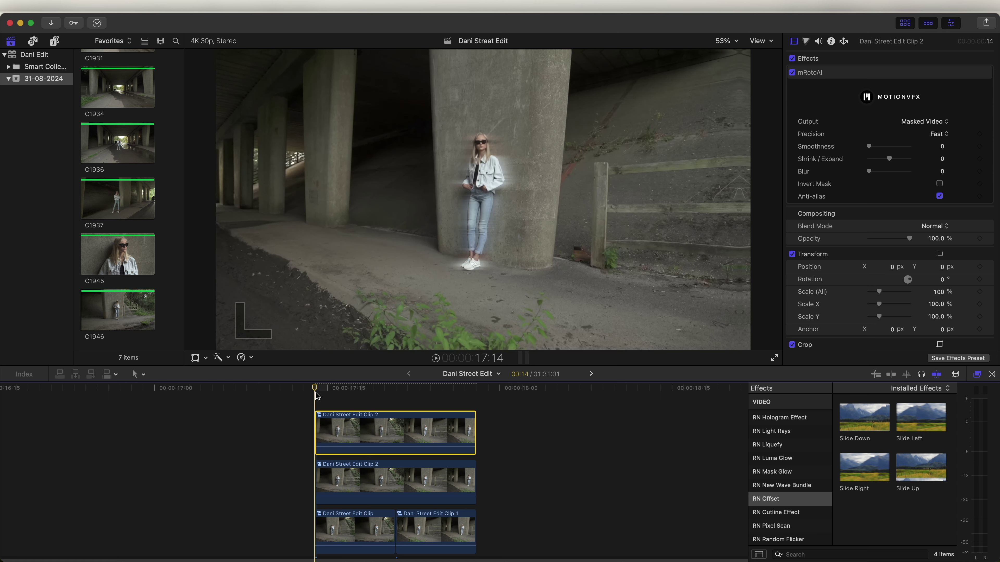
key(space)
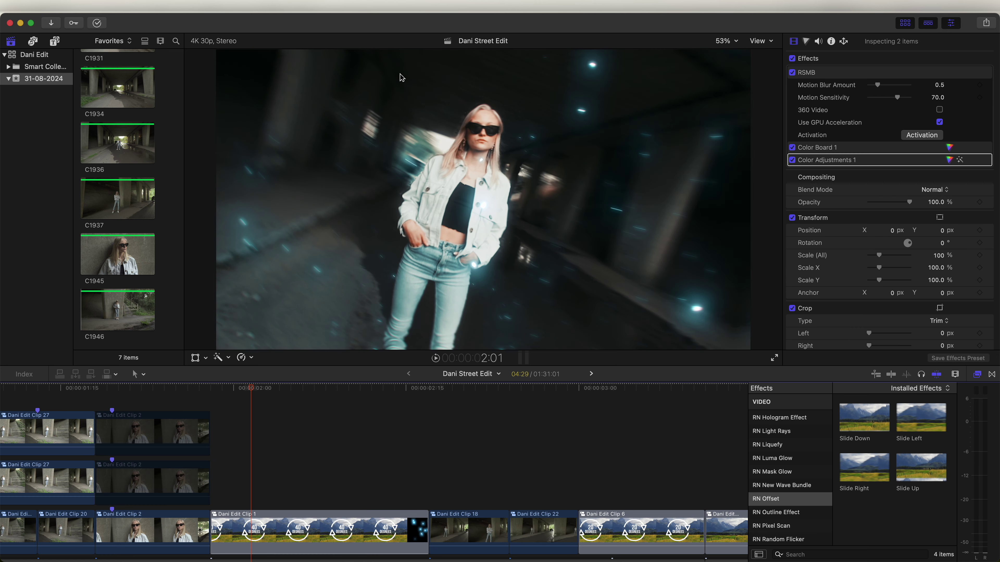
Step: Preview the mTracker 3D Particles title, park at 21:03 on Clip 3, and filter Effects to mTracker 3D
drag(248, 392, 305, 397)
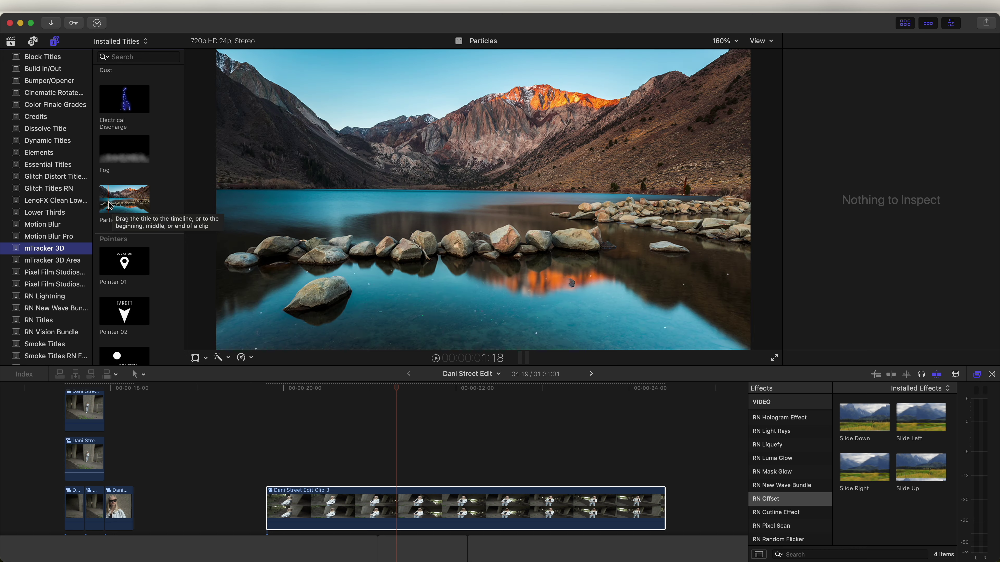
click(126, 206)
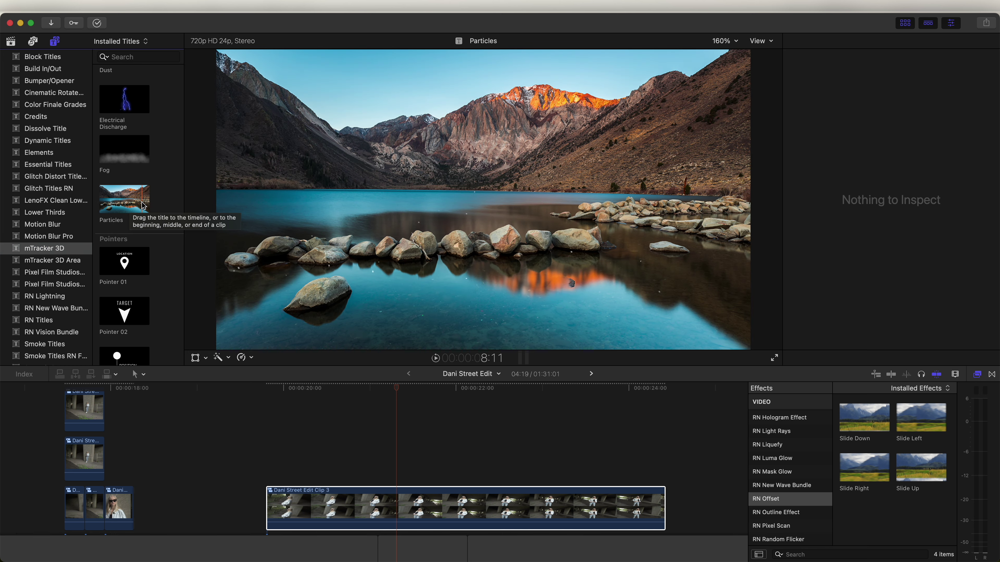
click(381, 378)
click(378, 384)
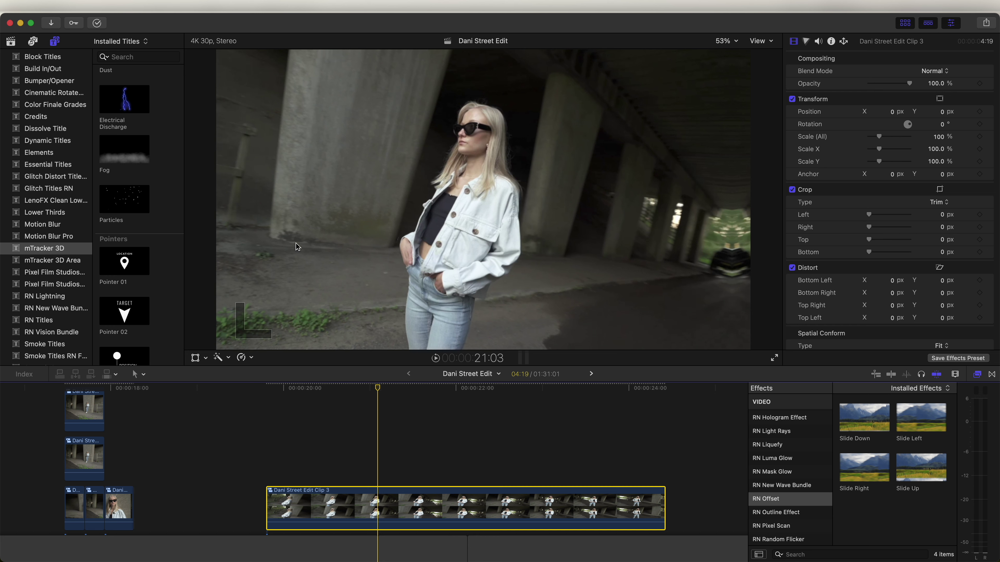
scroll(790, 457, up, 10)
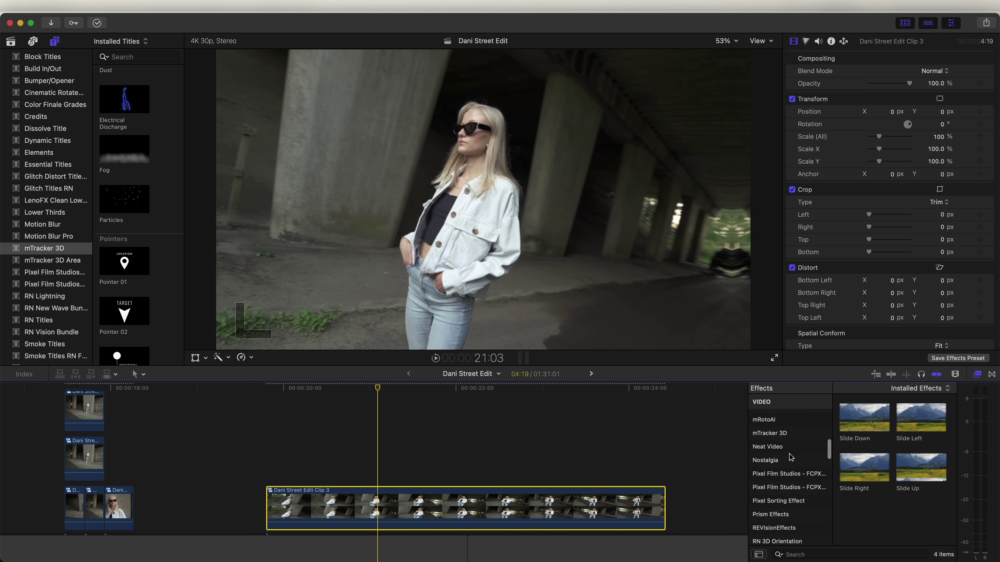
click(781, 434)
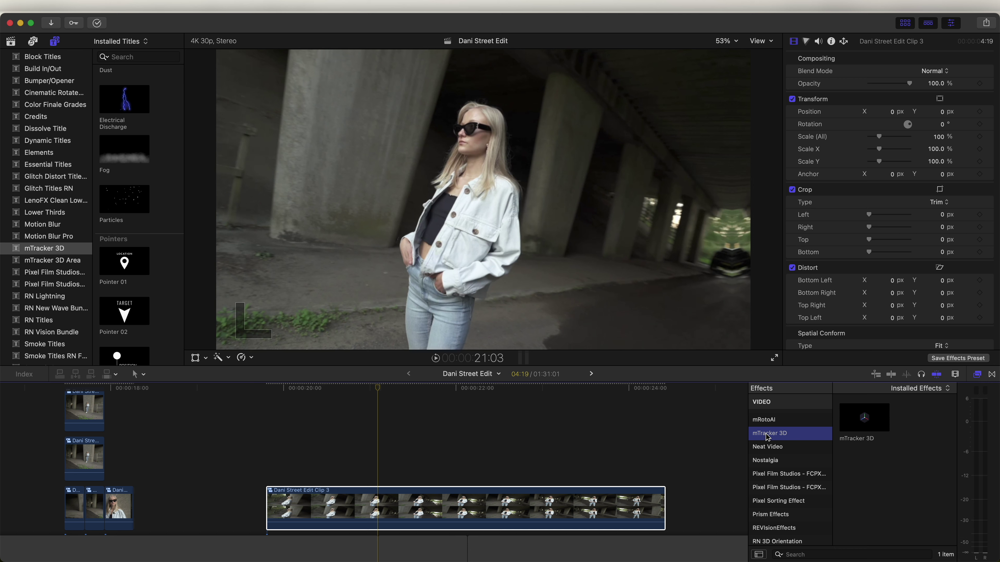
Step: Apply mTracker 3D to Clip 3, track its camera motion, and copy the track
drag(869, 424, 407, 499)
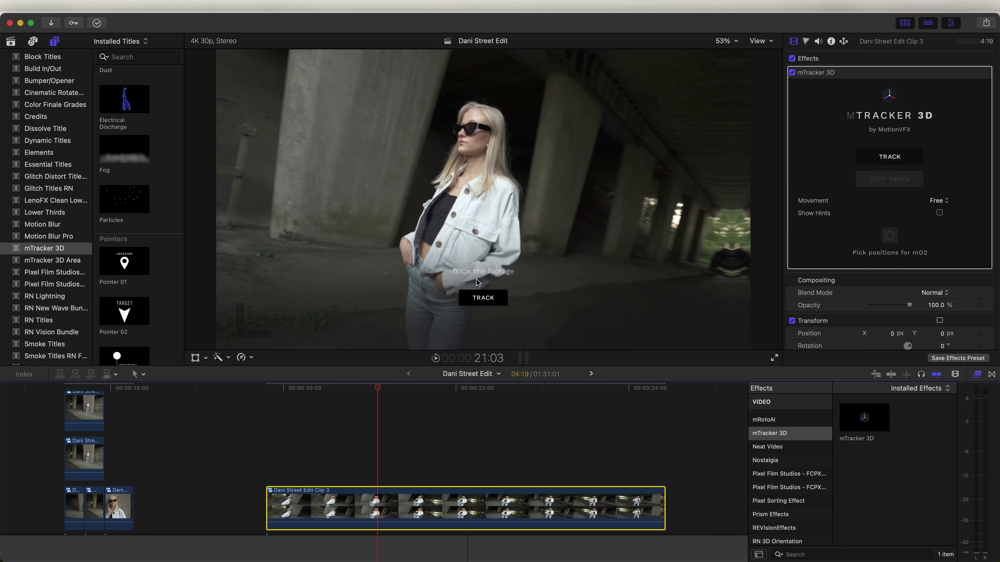
click(477, 300)
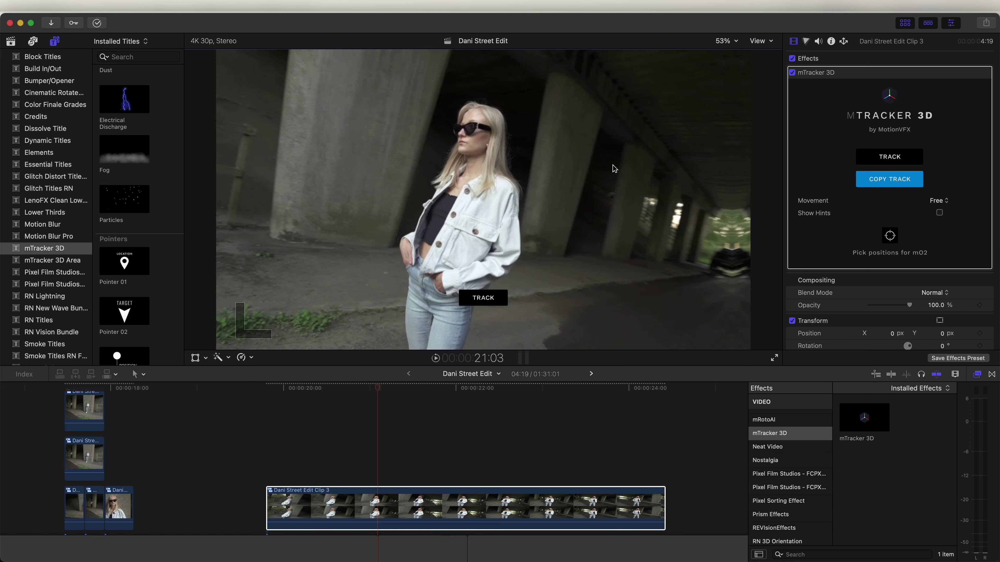
click(883, 180)
Step: Place the Particles title above Clip 3, trimmed to end with the clip
drag(136, 197, 272, 474)
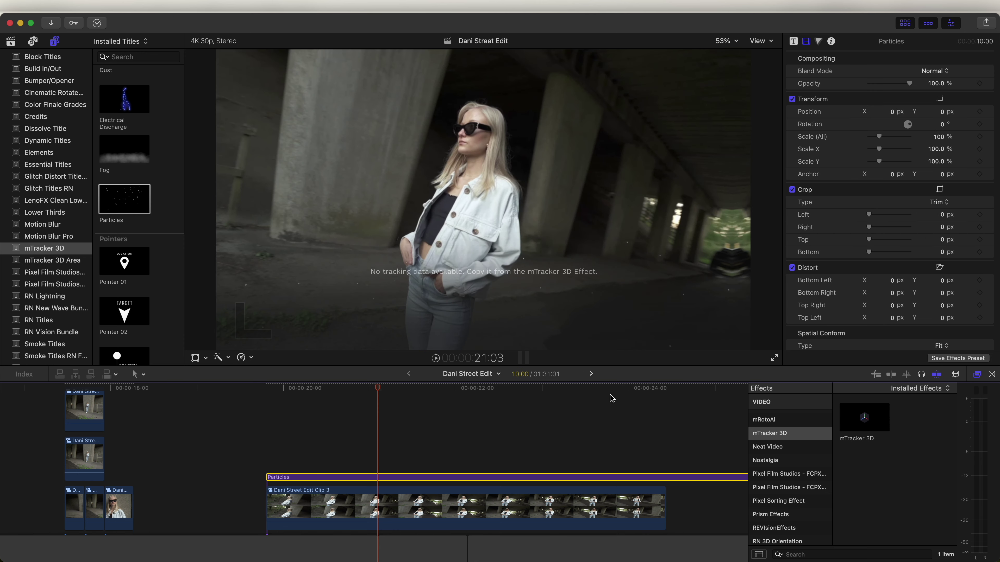
key(alt+bracketright)
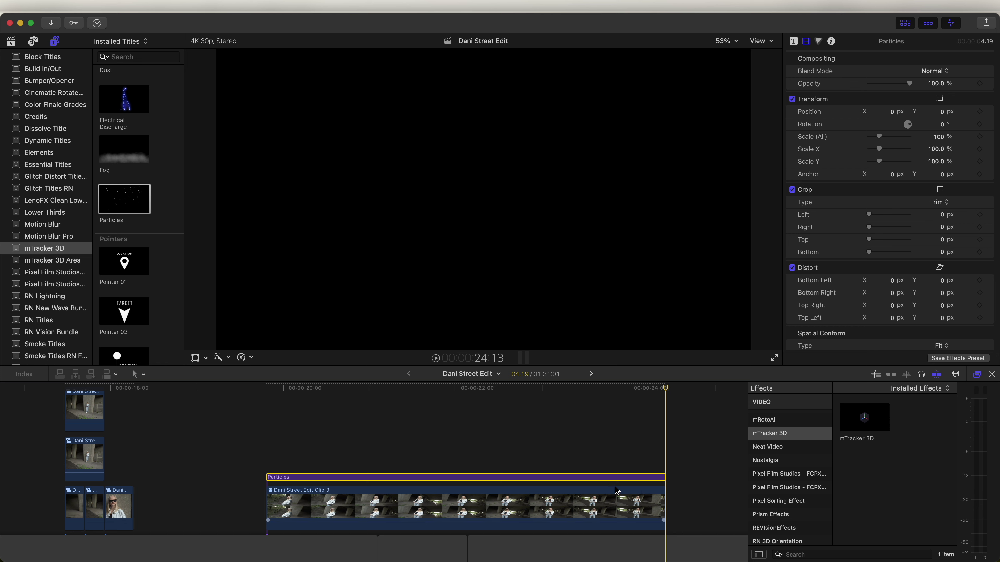
drag(571, 390, 431, 389)
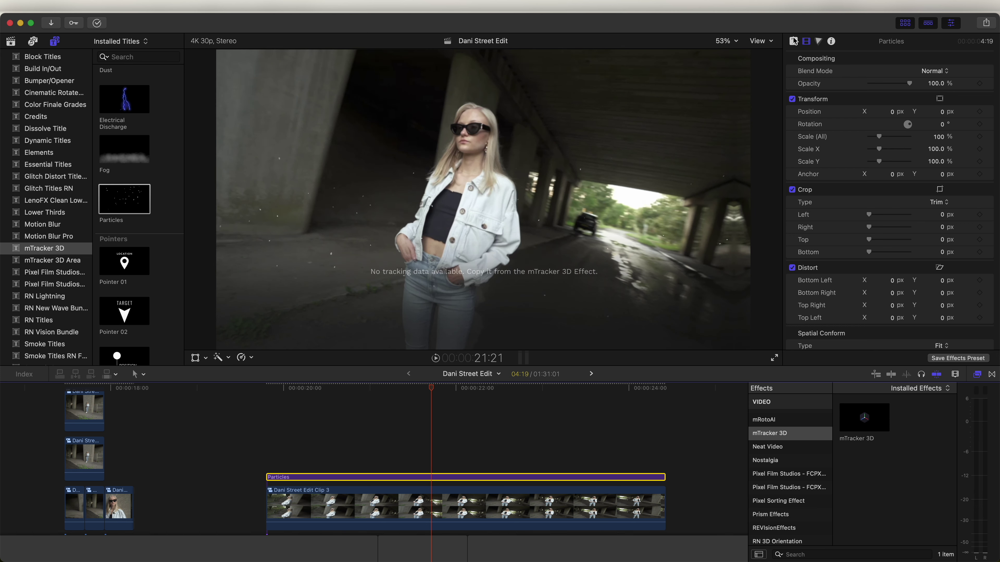
click(793, 41)
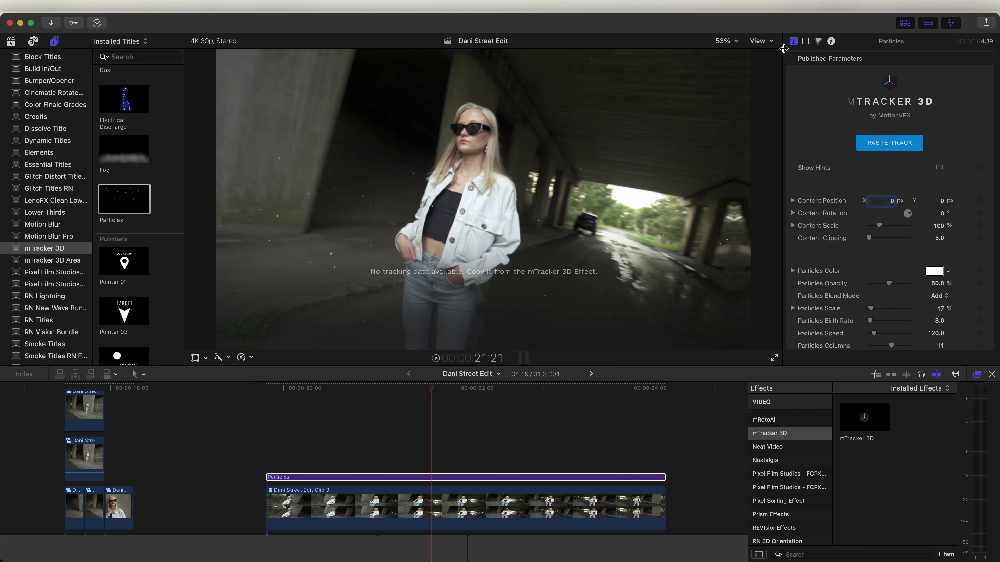
Step: Paste the camera track onto the Particles title and anchor the particles beside the woman, screen-aligned
click(882, 144)
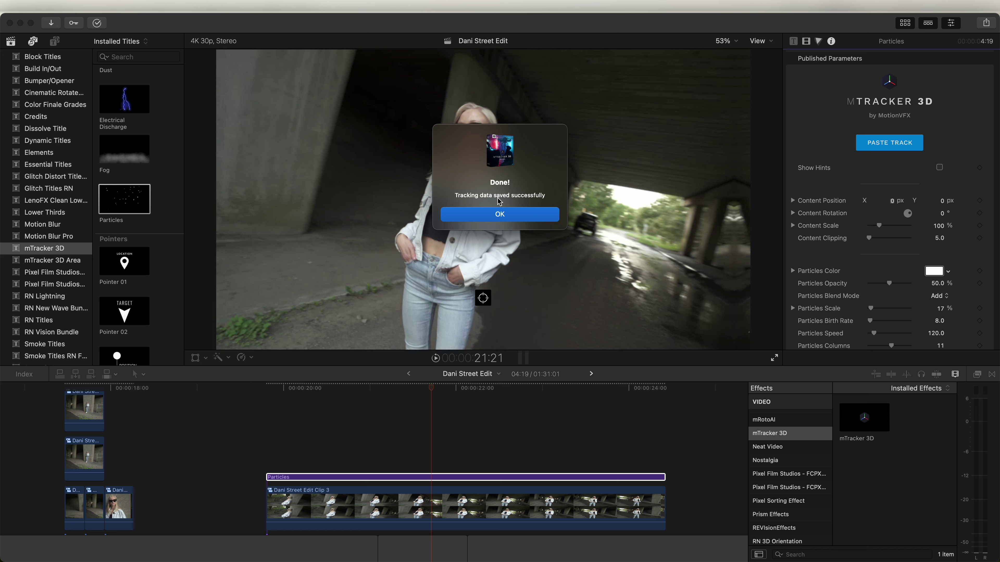
click(506, 213)
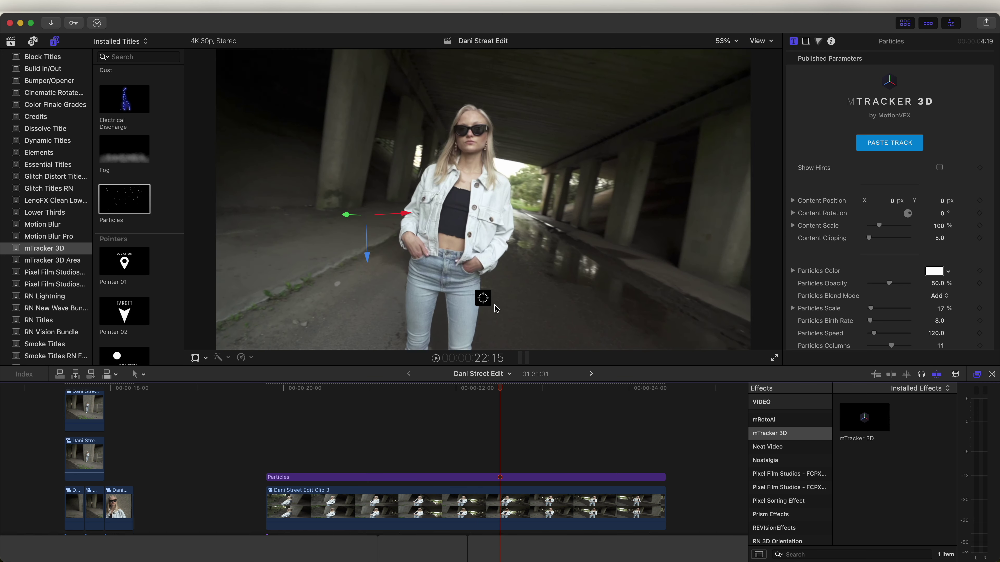
drag(484, 299, 586, 262)
click(586, 265)
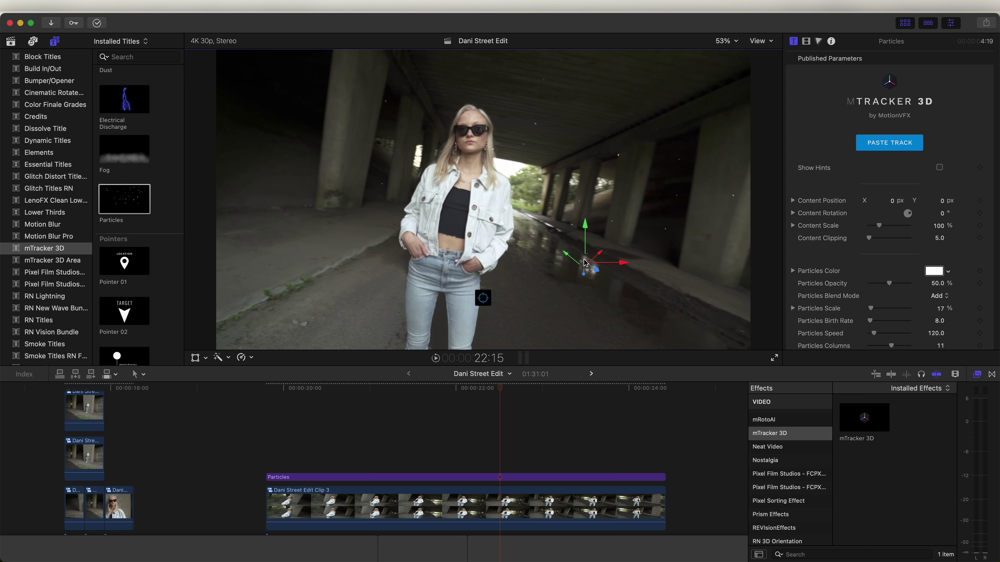
drag(499, 388, 386, 390)
Step: Set Particles Speed to 0 so the particles hang still
scroll(818, 181, down, 3)
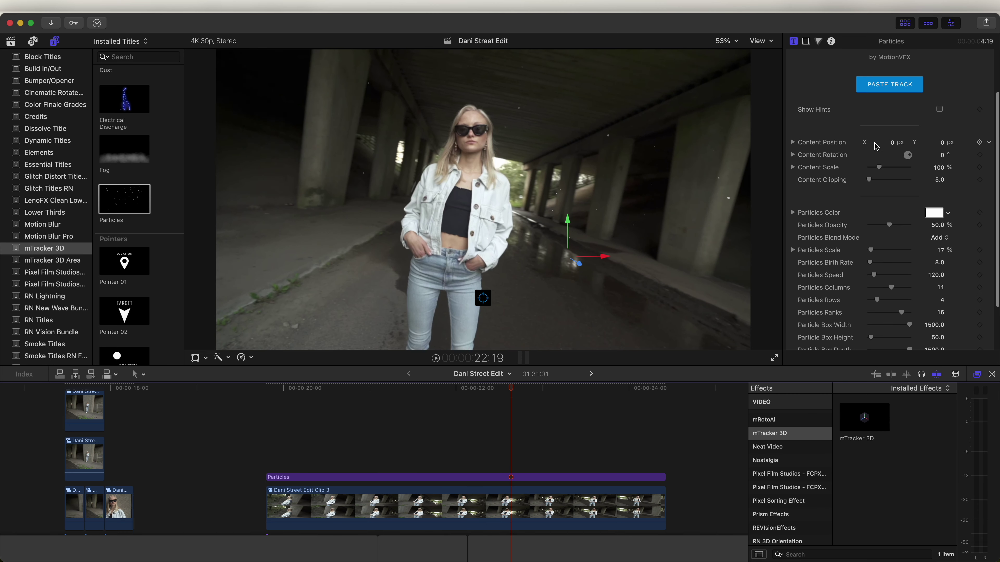
scroll(873, 276, down, 1)
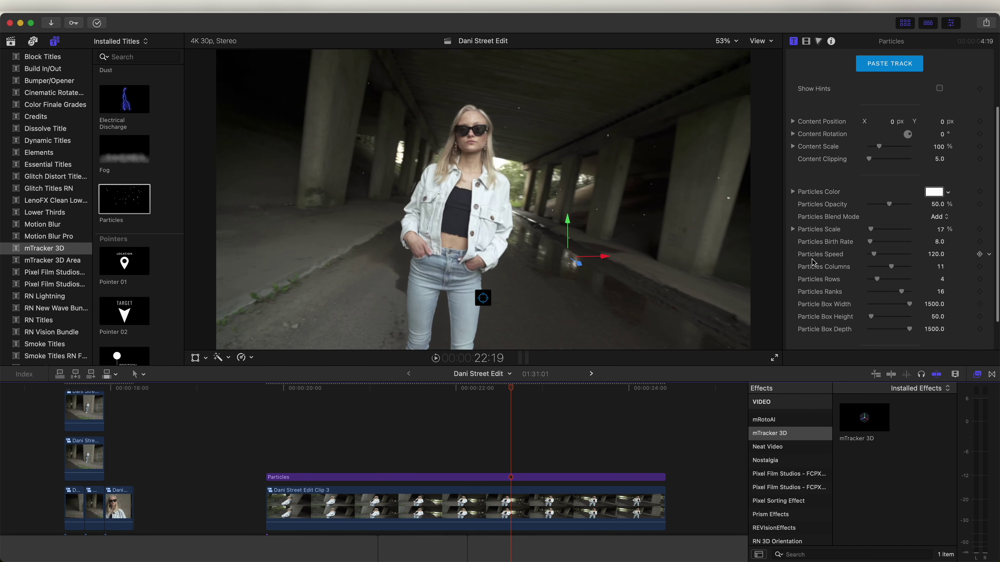
drag(874, 255, 867, 255)
drag(867, 255, 864, 255)
drag(558, 389, 520, 389)
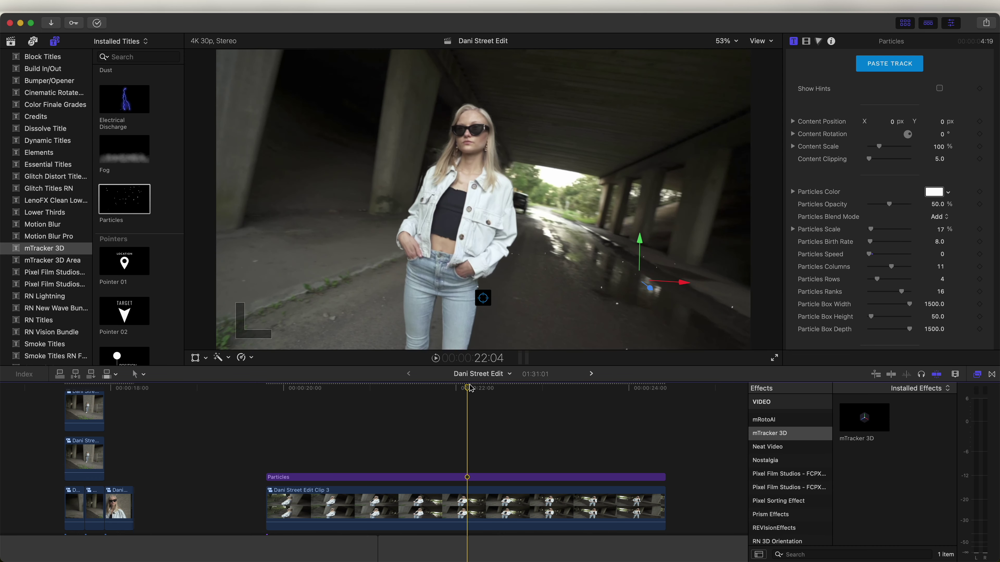
Step: Set Particles Columns to 16, Rows 10, Box Height 993 and Birth Rate 31, then review
scroll(790, 174, down, 1)
mouse_move(892, 259)
mouse_down()
mouse_move(902, 254)
mouse_move(887, 268)
mouse_move(896, 269)
mouse_up()
drag(894, 266, 901, 266)
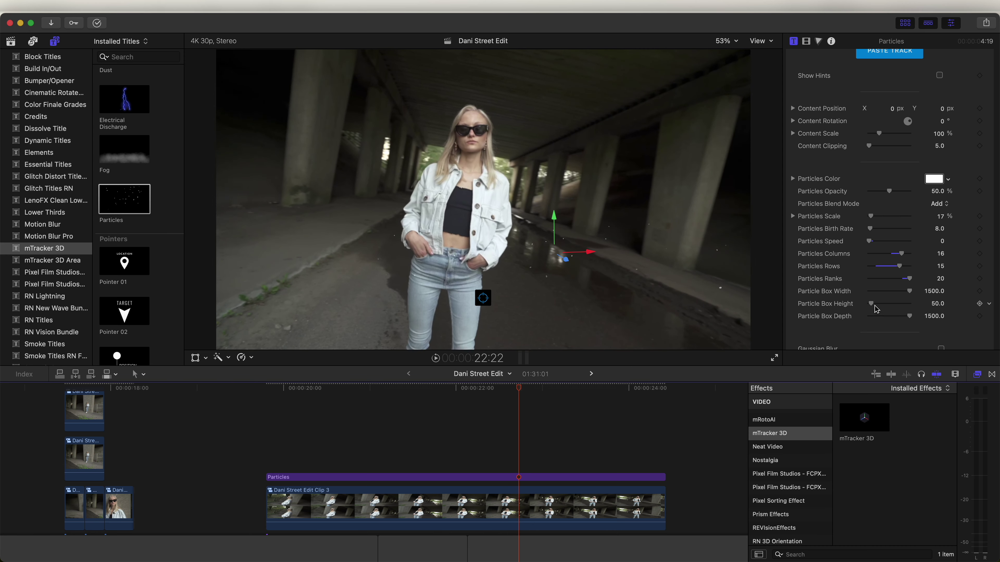
drag(871, 303, 909, 304)
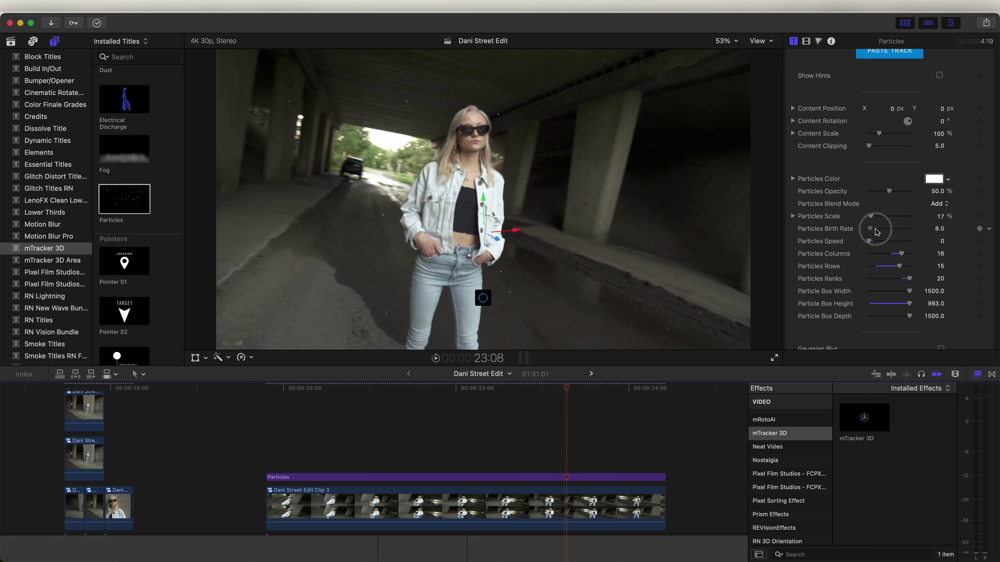
drag(875, 230, 888, 229)
click(874, 229)
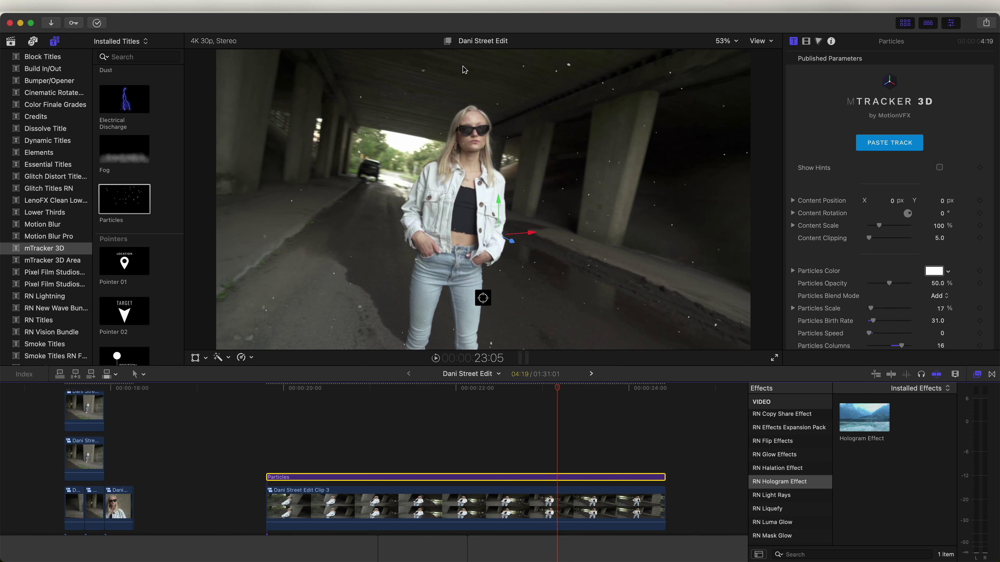
mouse_move(556, 391)
mouse_down()
mouse_move(587, 386)
mouse_move(557, 388)
mouse_up()
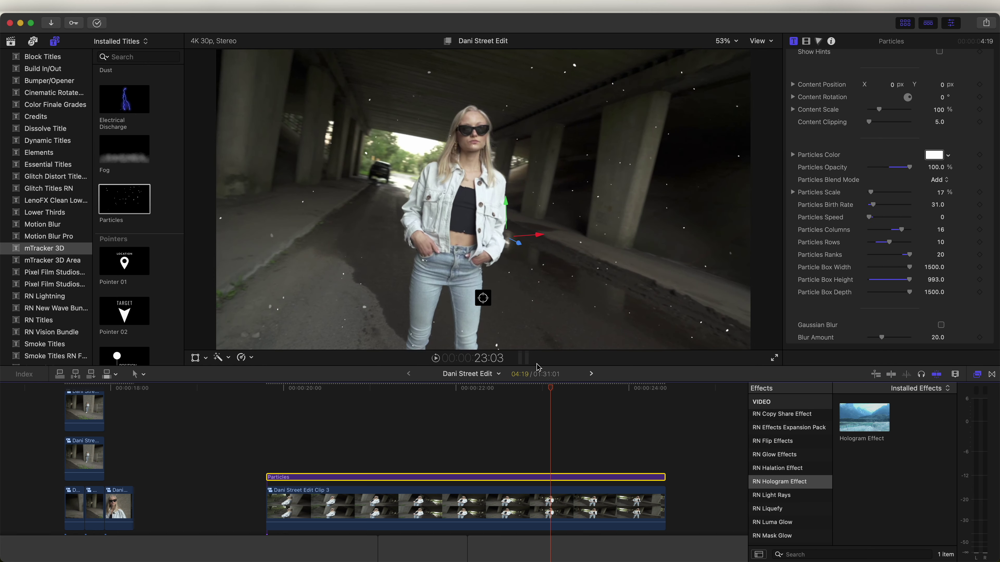
drag(538, 390, 511, 391)
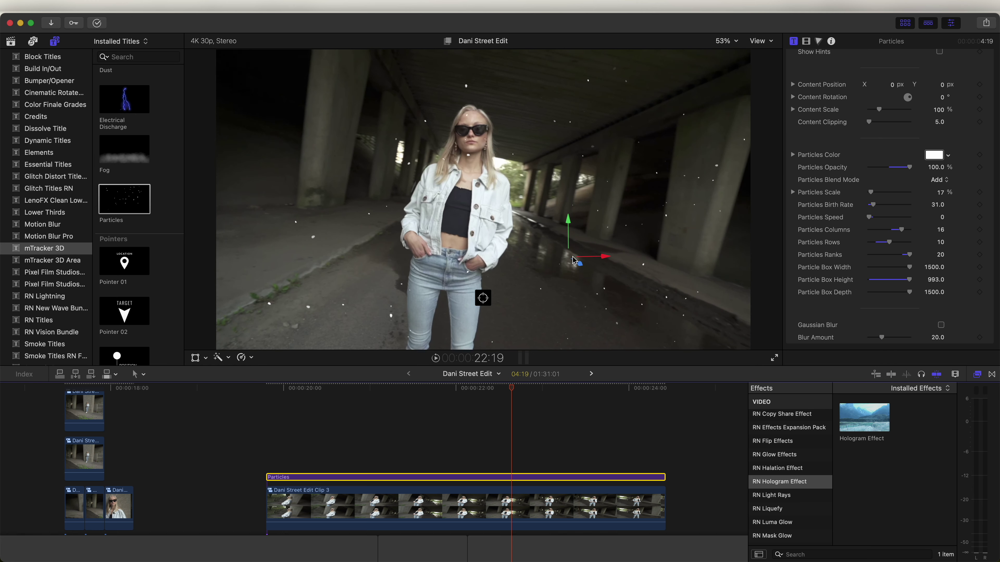
Step: Compound the Particles title into Clip 4, apply Glint, and play it back from 21:07
right_click(494, 481)
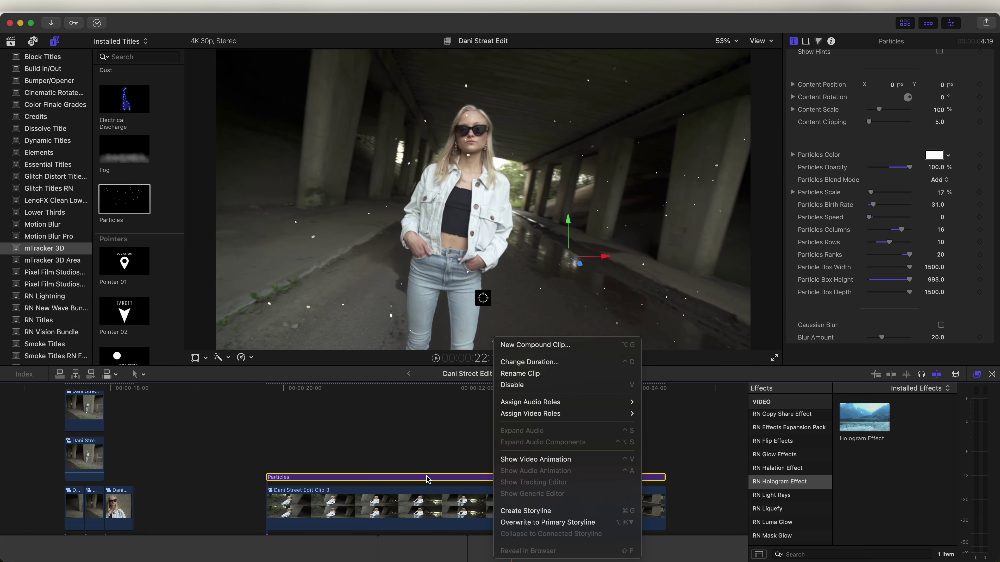
click(520, 345)
click(638, 308)
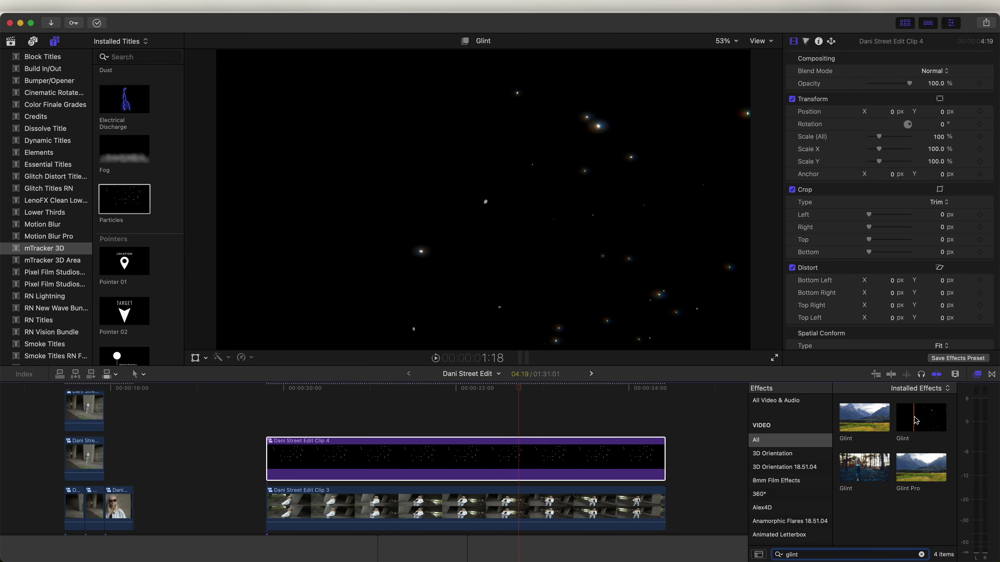
drag(913, 421, 473, 457)
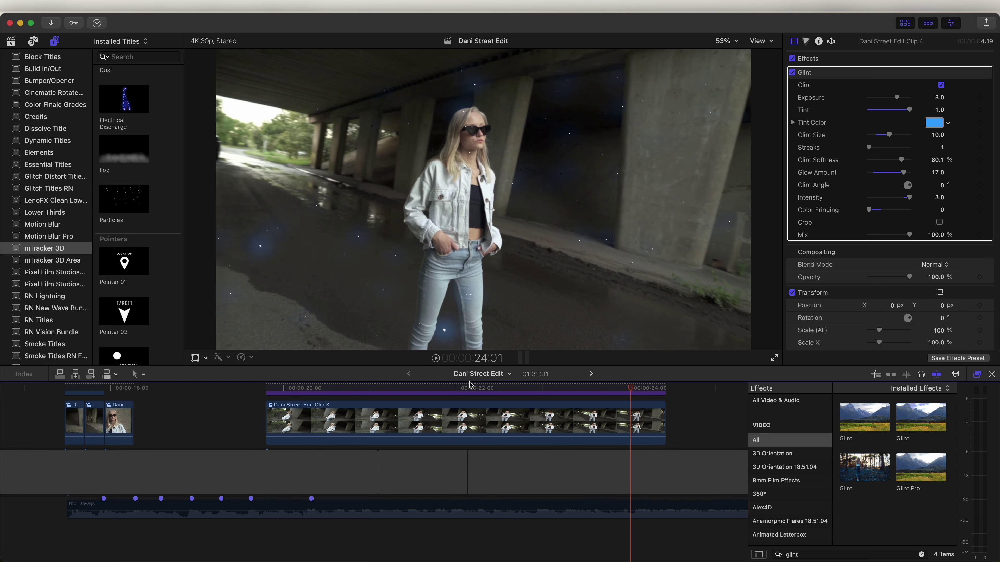
drag(469, 384, 390, 385)
key(space)
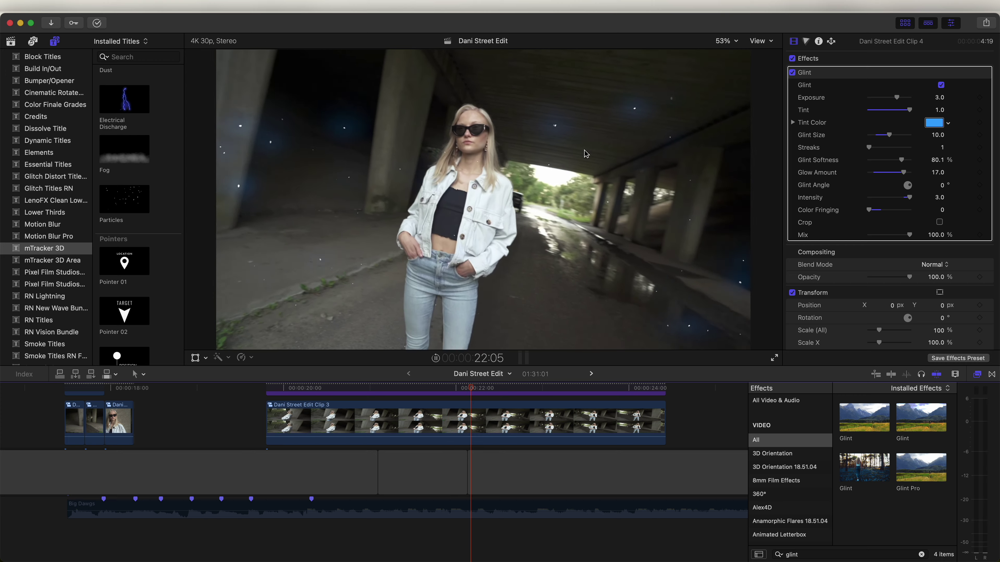
key(space)
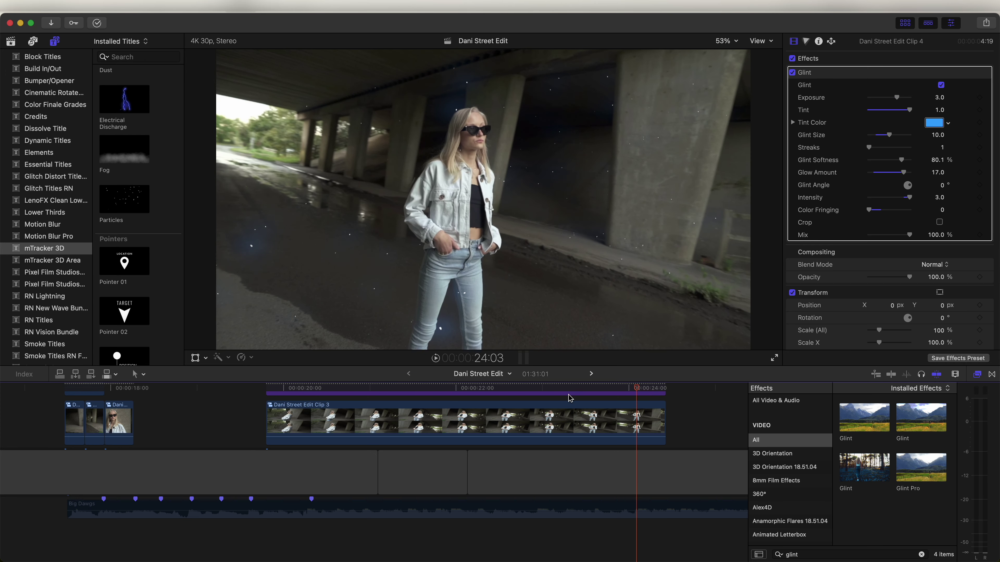
Step: Place a copy of Clip 3 on a lane above Clip 4
scroll(524, 419, up, 3)
click(502, 390)
click(485, 474)
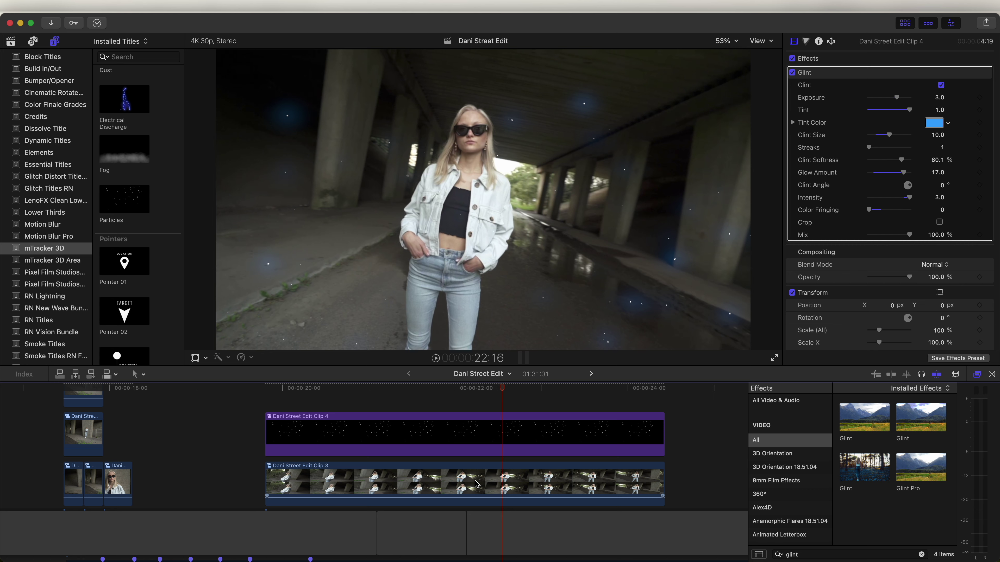
drag(475, 485, 454, 405)
Step: Apply mRotoAI to the top Clip 3 copy, brush over the woman, and output Masked Video
click(453, 390)
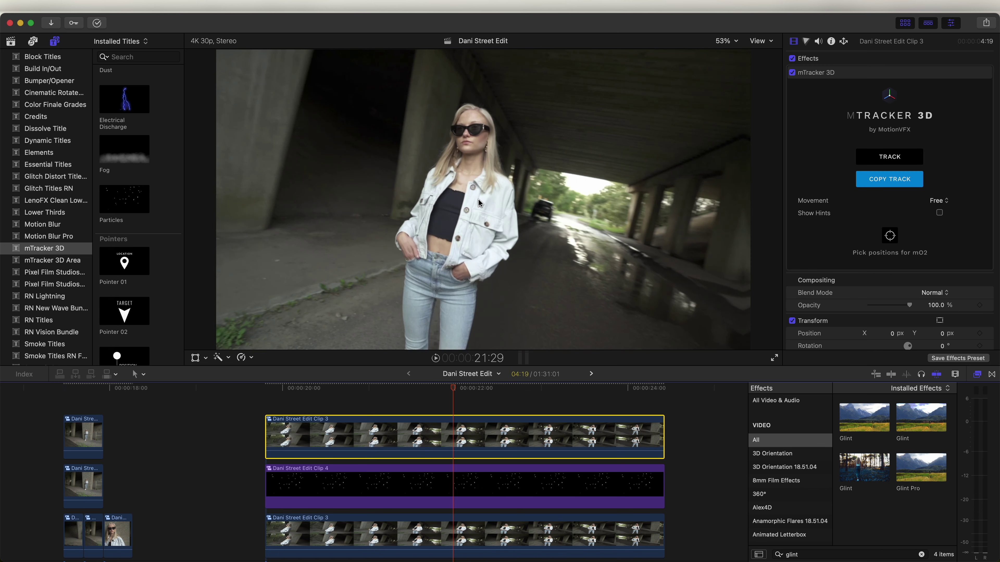
drag(855, 420, 601, 364)
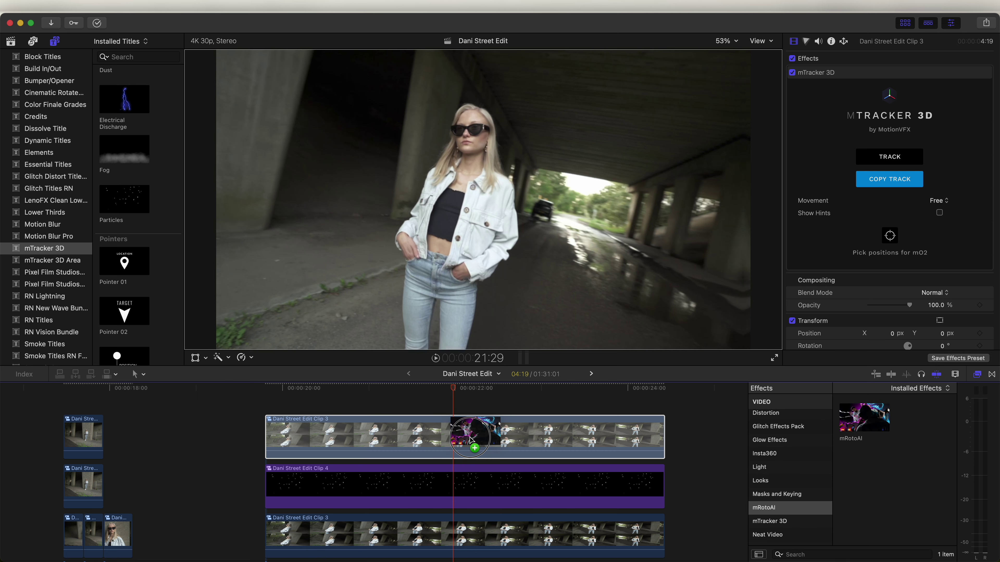
drag(471, 440, 472, 439)
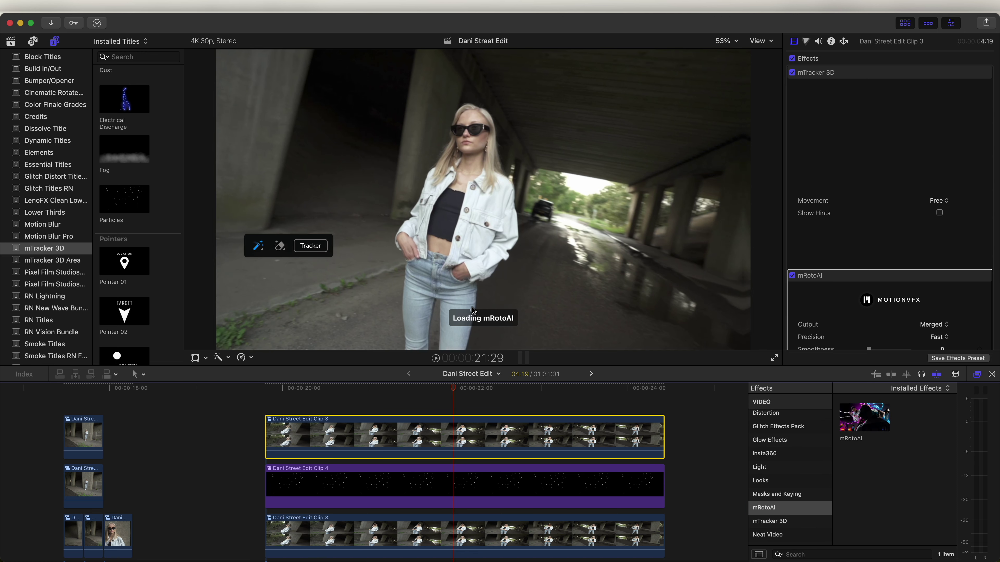
drag(463, 127, 485, 138)
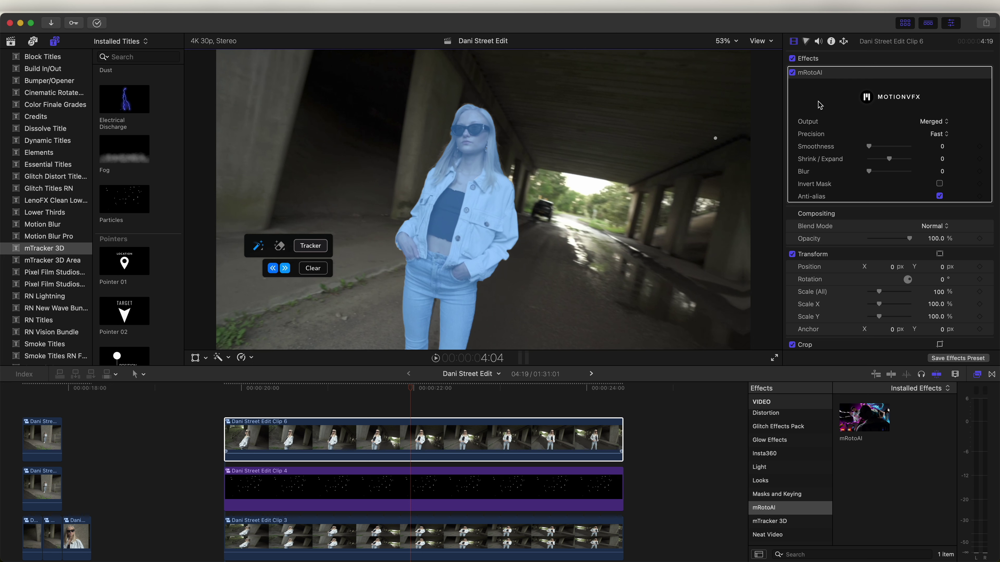
click(940, 126)
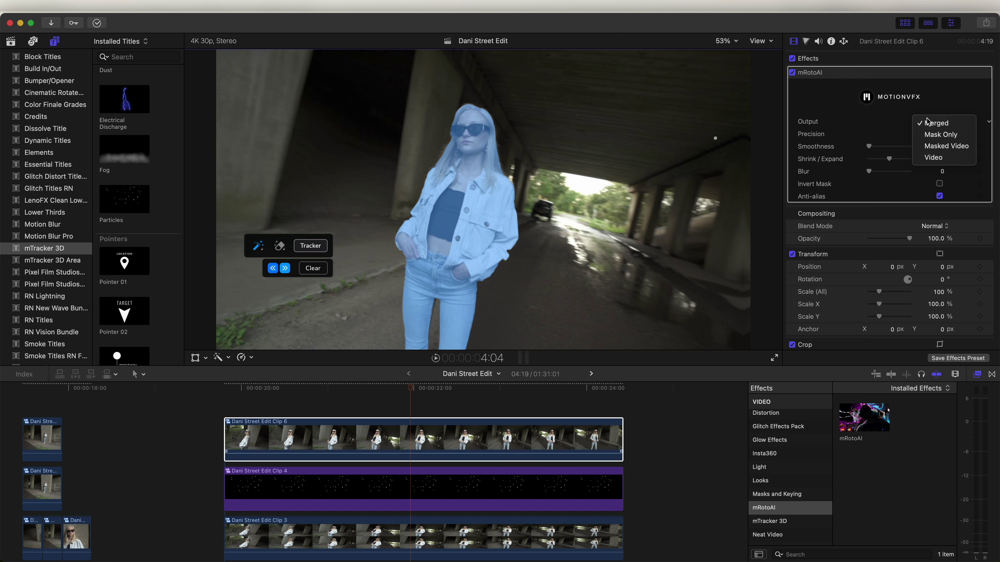
click(940, 146)
Step: Scrub to check the mask over time, then select Clips 6, 4 and 3 together
drag(440, 388, 413, 394)
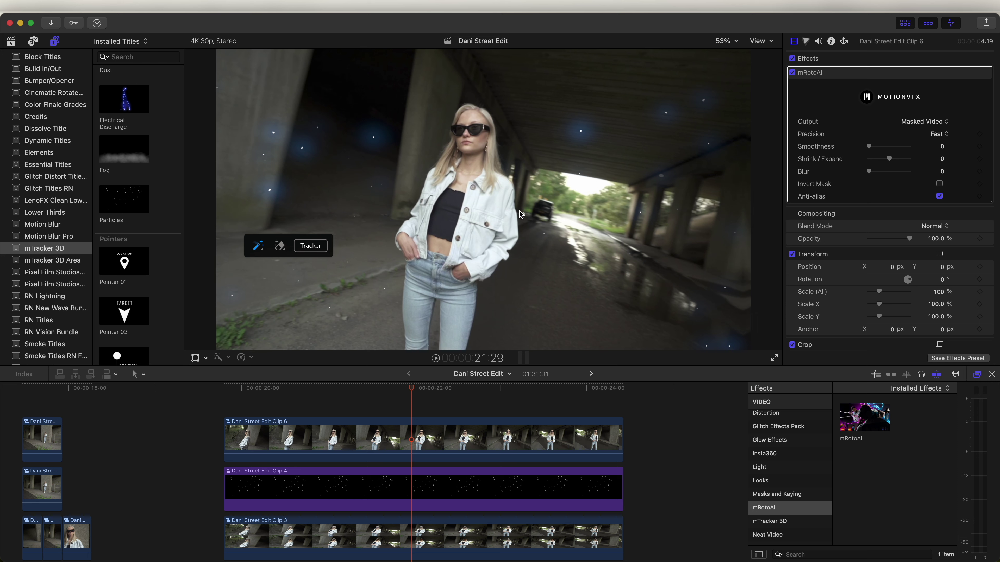
drag(419, 390, 463, 394)
scroll(463, 410, down, 1)
scroll(464, 410, up, 1)
drag(635, 420, 439, 536)
Step: Combine the three selected layers into compound clip Dani Street Edit Clip 7
right_click(447, 434)
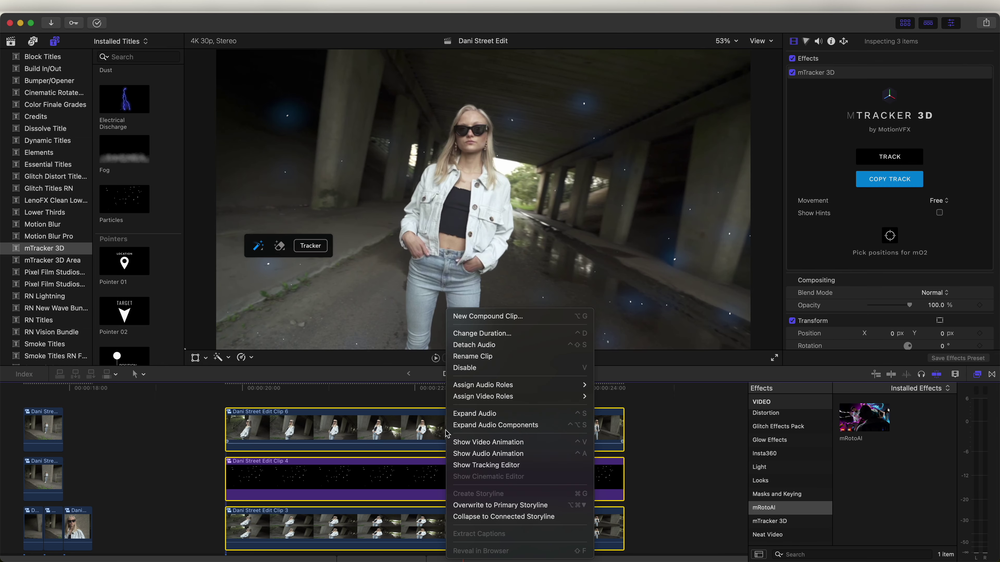
click(474, 318)
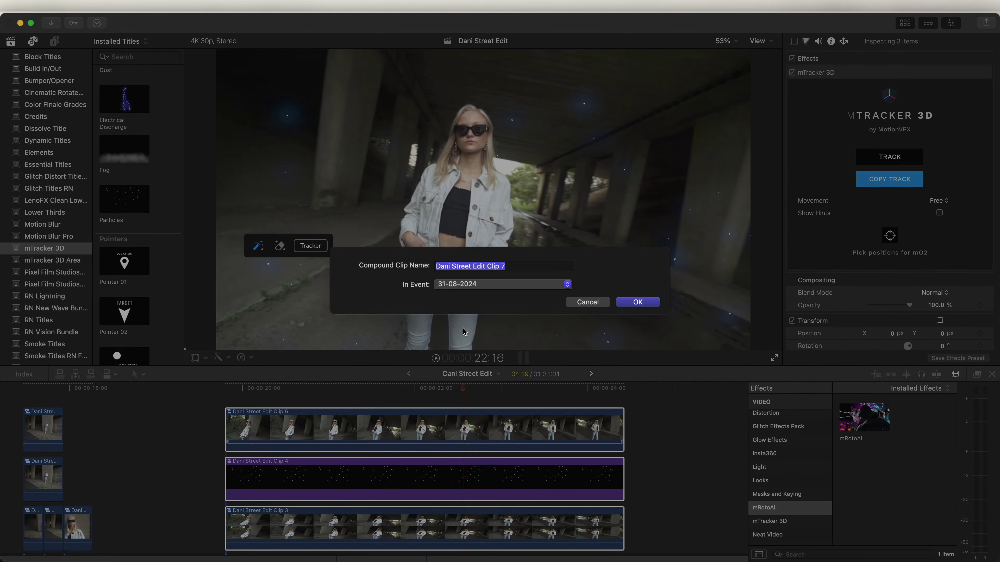
click(628, 311)
Step: Blade the clip's speed at 20:28, 21:15 and 22:26
click(331, 392)
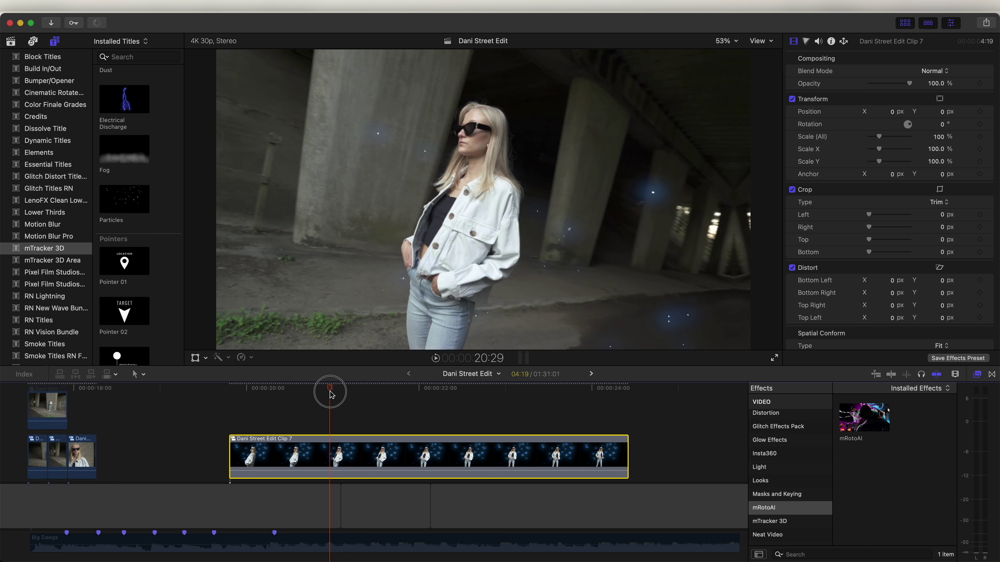
mouse_move(332, 394)
mouse_down()
mouse_move(285, 394)
mouse_move(329, 395)
mouse_up()
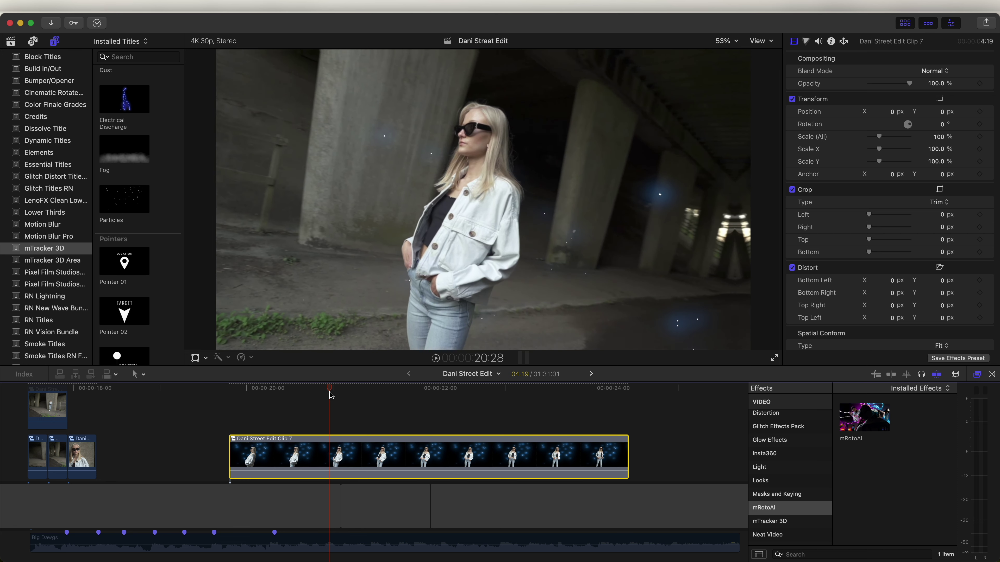
key(shift+b)
click(377, 390)
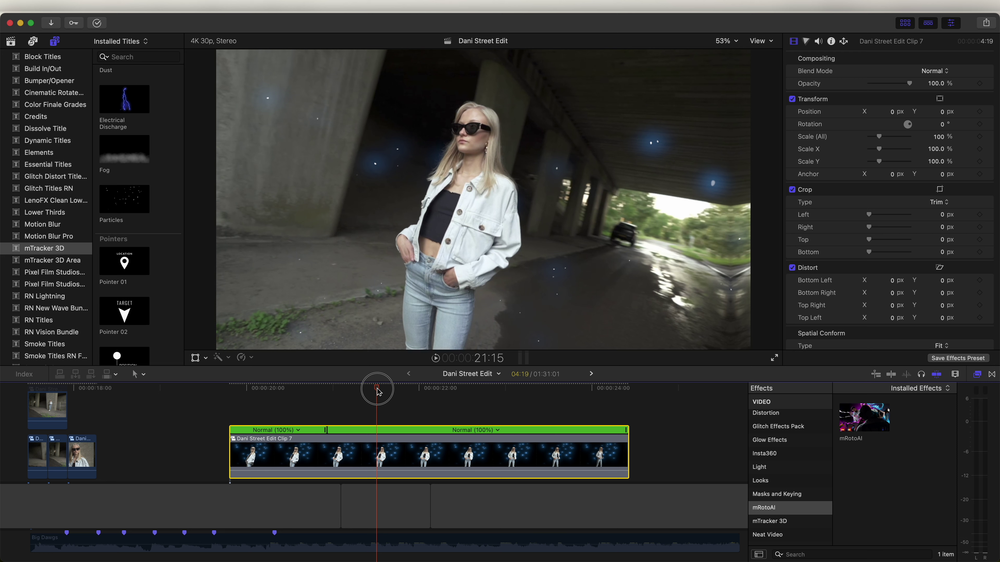
key(shift+b)
drag(378, 391, 527, 393)
key(shift+b)
key(shift+b)
Step: Set the ramp's fast sections to Fast 8x speed
scroll(296, 417, up, 1)
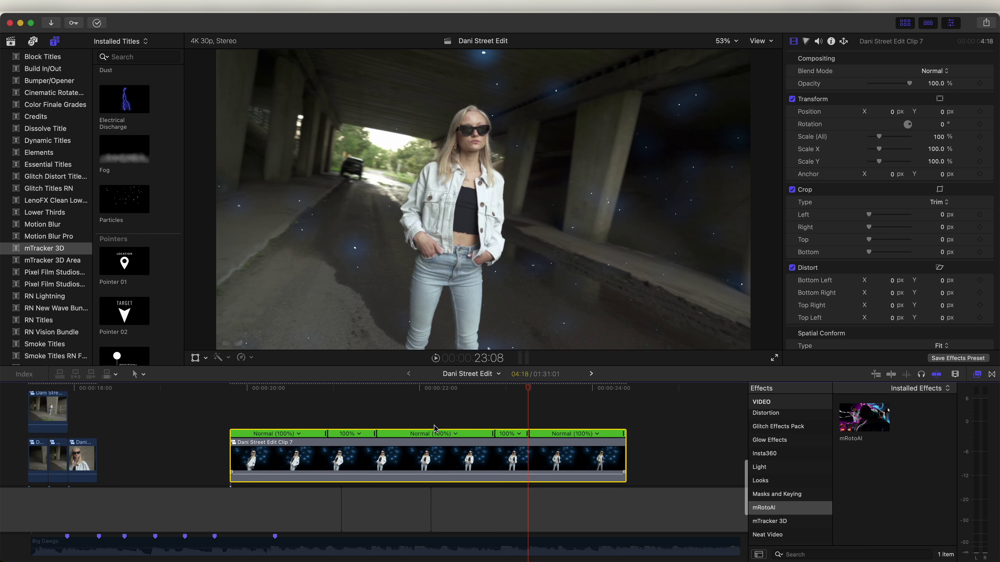
click(298, 434)
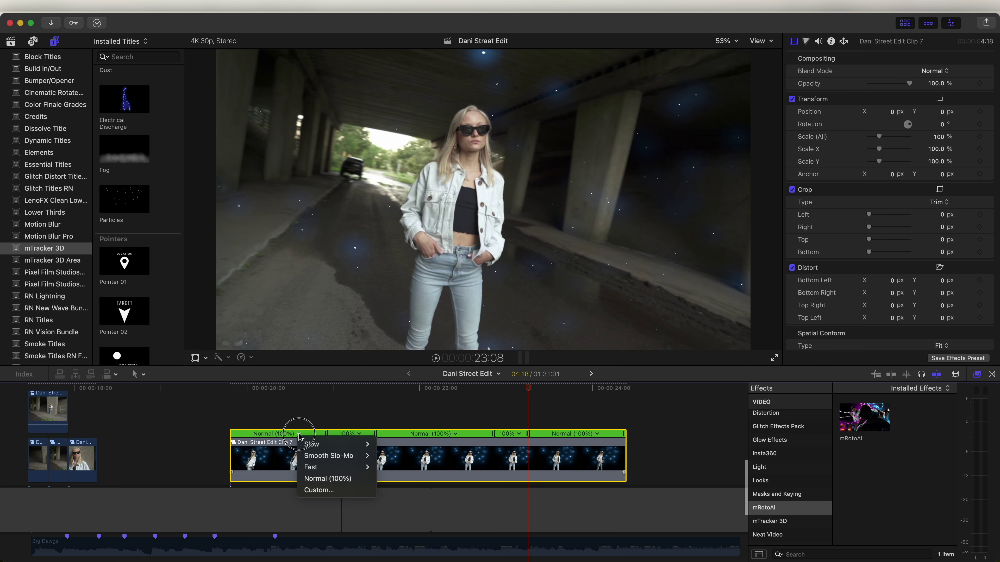
mouse_move(335, 469)
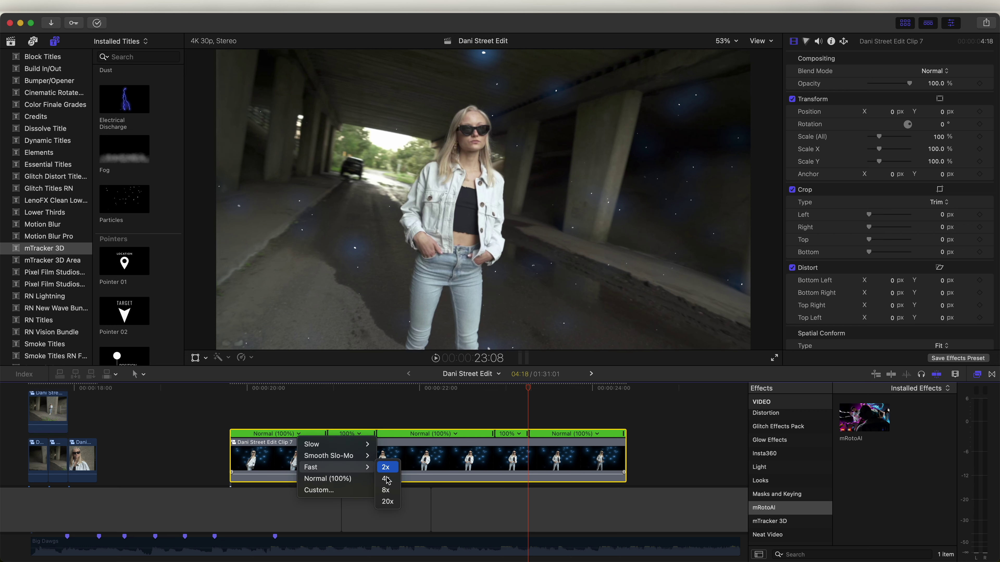
click(388, 490)
click(370, 433)
mouse_move(384, 467)
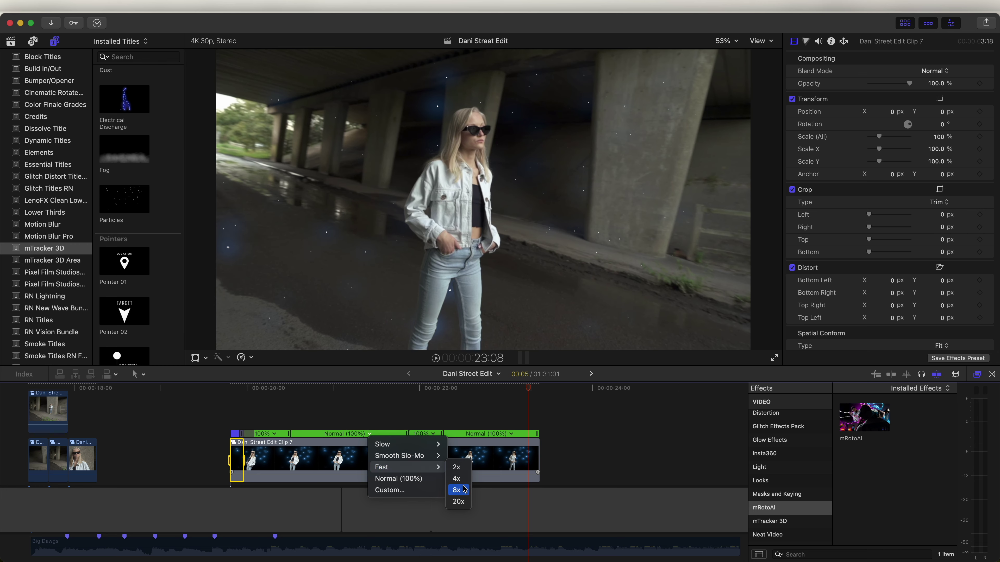
click(457, 478)
click(408, 433)
mouse_move(425, 468)
click(497, 491)
click(288, 392)
Step: Widen the speed transitions around the first normal section, then review the ramp from 20:06
key(super+equal)
key(super+equal)
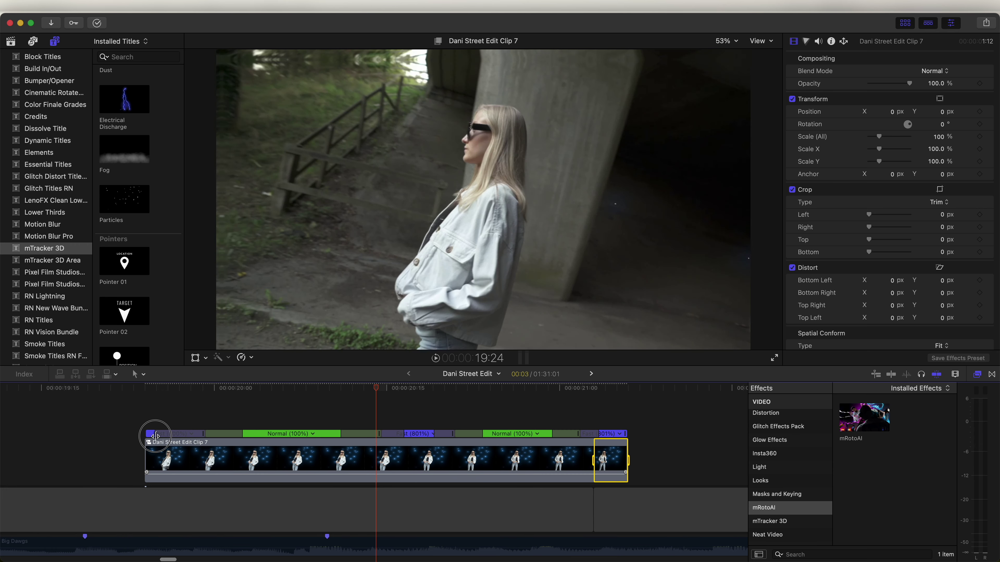
drag(148, 437, 147, 437)
drag(243, 434, 291, 435)
drag(379, 435, 320, 435)
drag(511, 391, 244, 403)
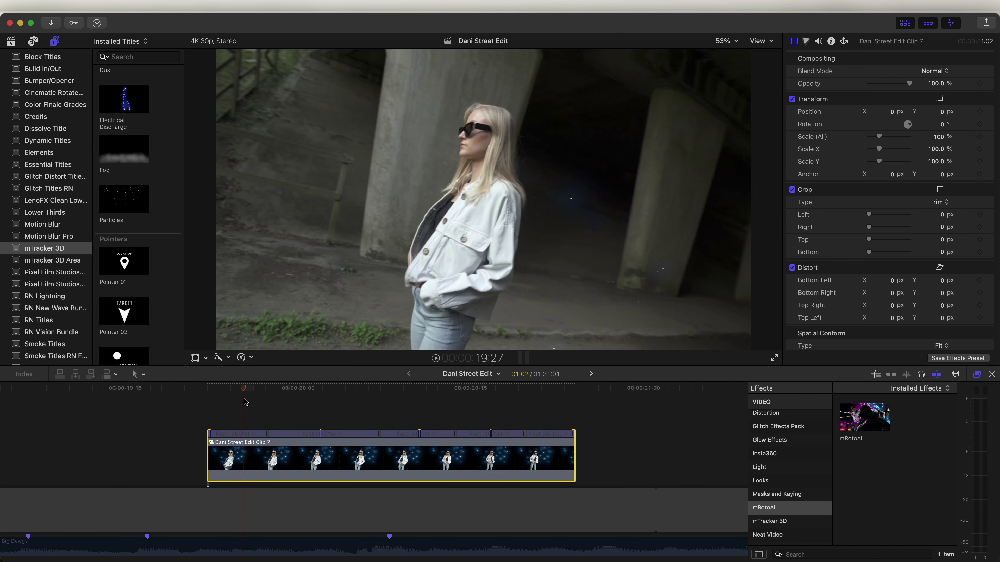